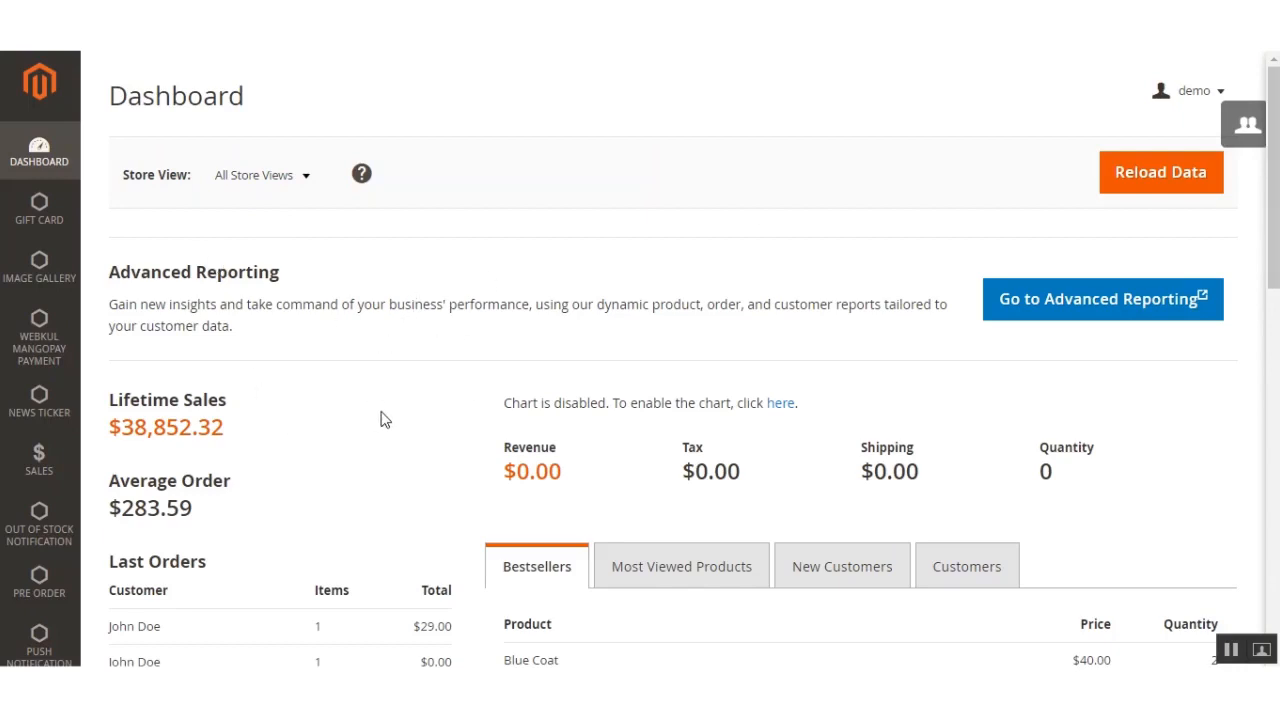
# Step: Open the Zip Code Validator settings in the store configuration
pyautogui.scroll(-10, 385, 418)
pyautogui.click(41, 500)
pyautogui.click(120, 212)
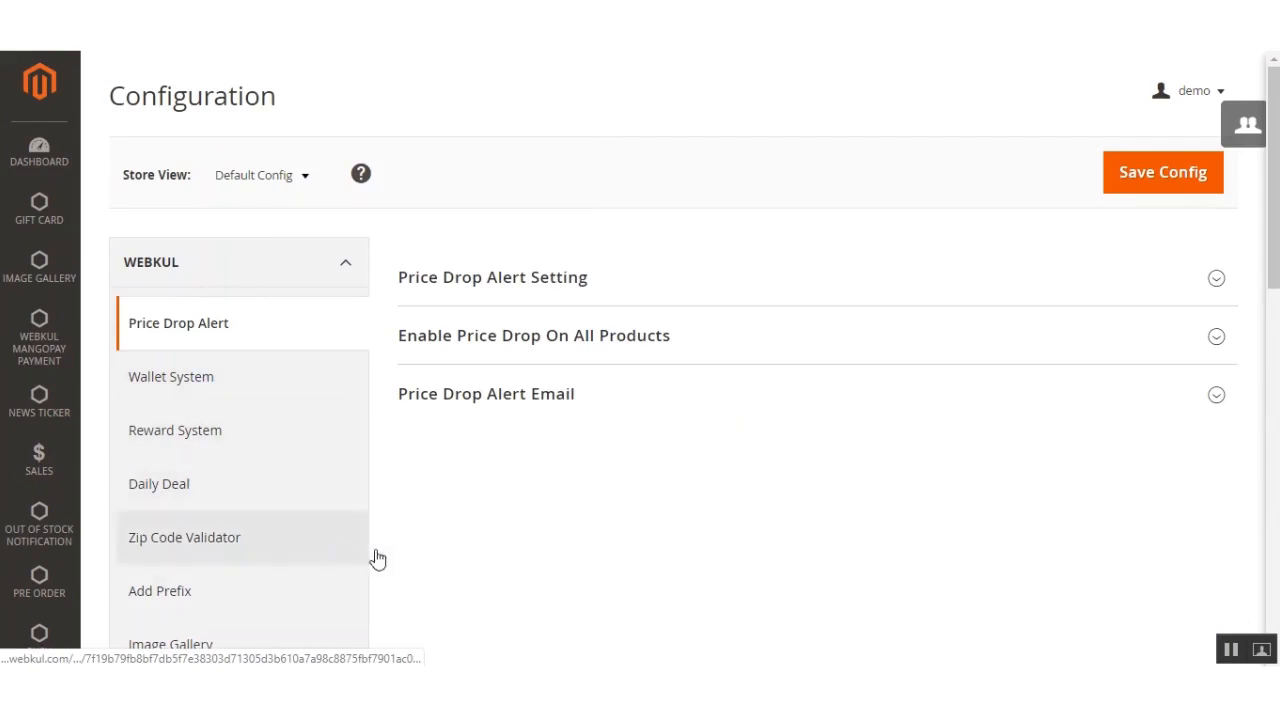
pyautogui.click(212, 543)
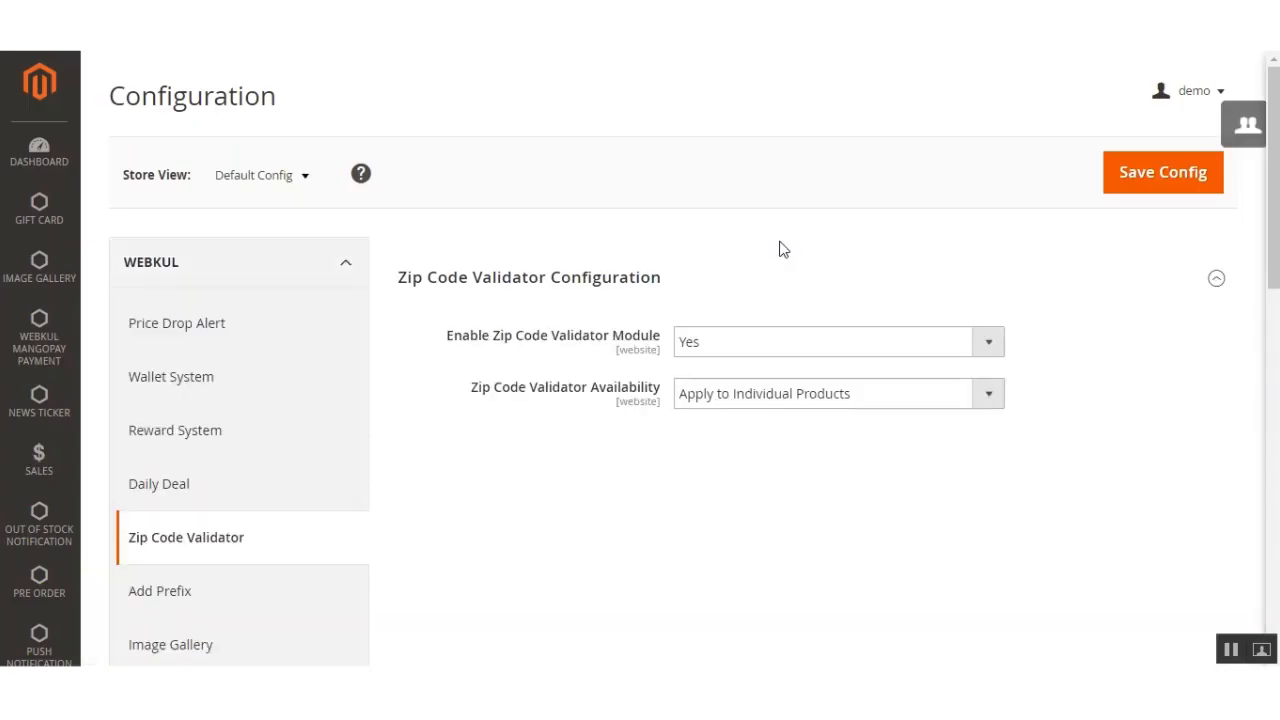
pyautogui.scroll(-3, 586, 306)
pyautogui.scroll(1, 586, 306)
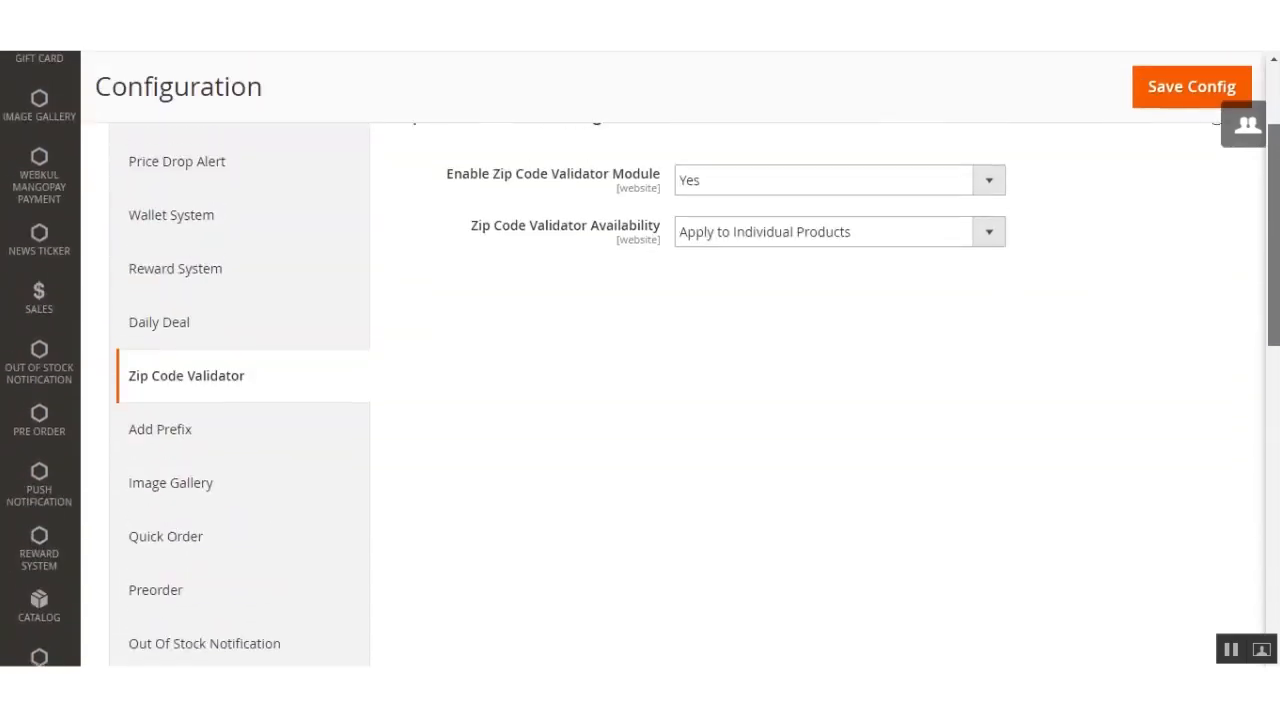
pyautogui.scroll(2, 579, 460)
pyautogui.moveTo(649, 284); pyautogui.dragTo(566, 289)
pyautogui.click(566, 289)
pyautogui.click(560, 288)
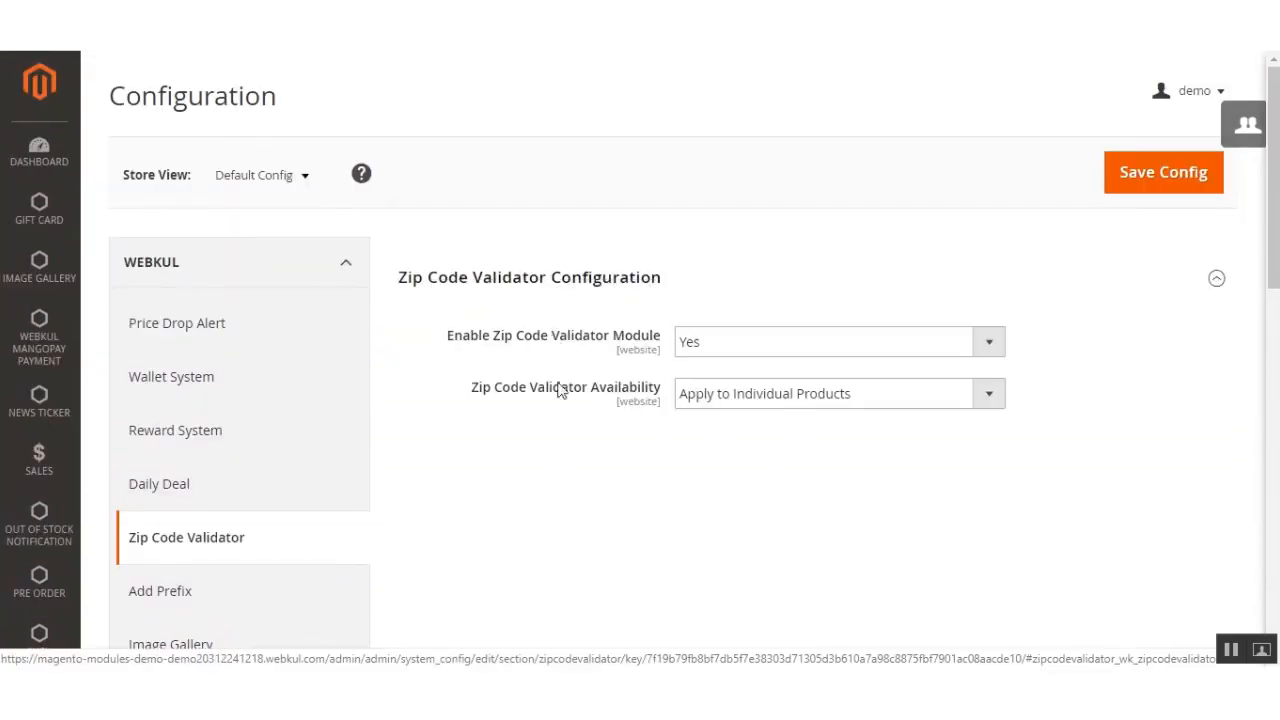
# Step: Review the choices for Enable Zip Code Validator Module and set it to Yes
pyautogui.click(740, 355)
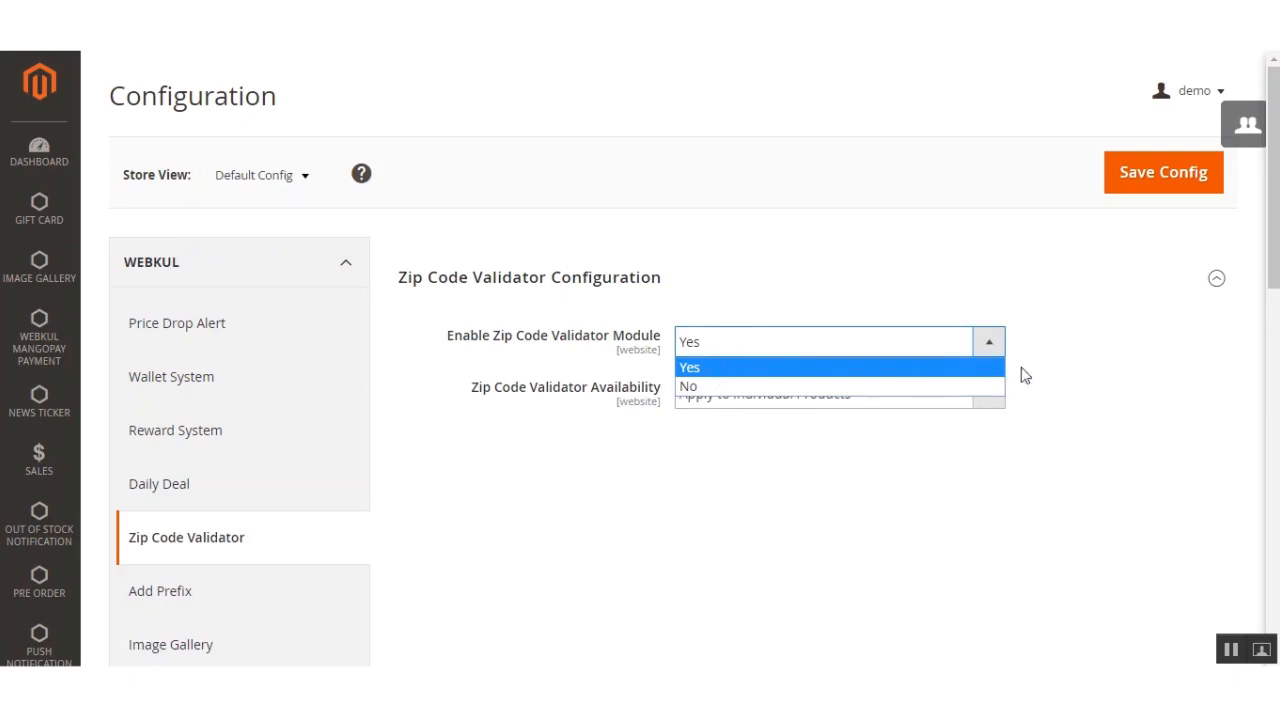
pyautogui.click(1052, 370)
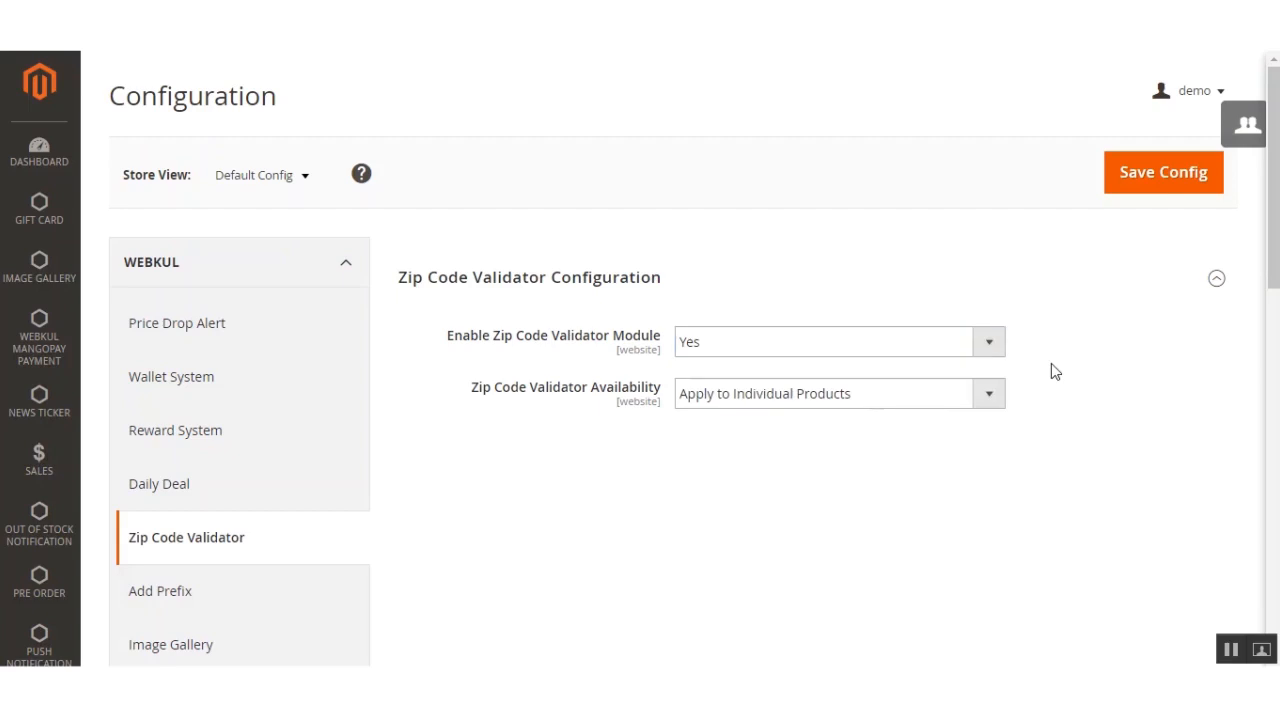
pyautogui.click(771, 350)
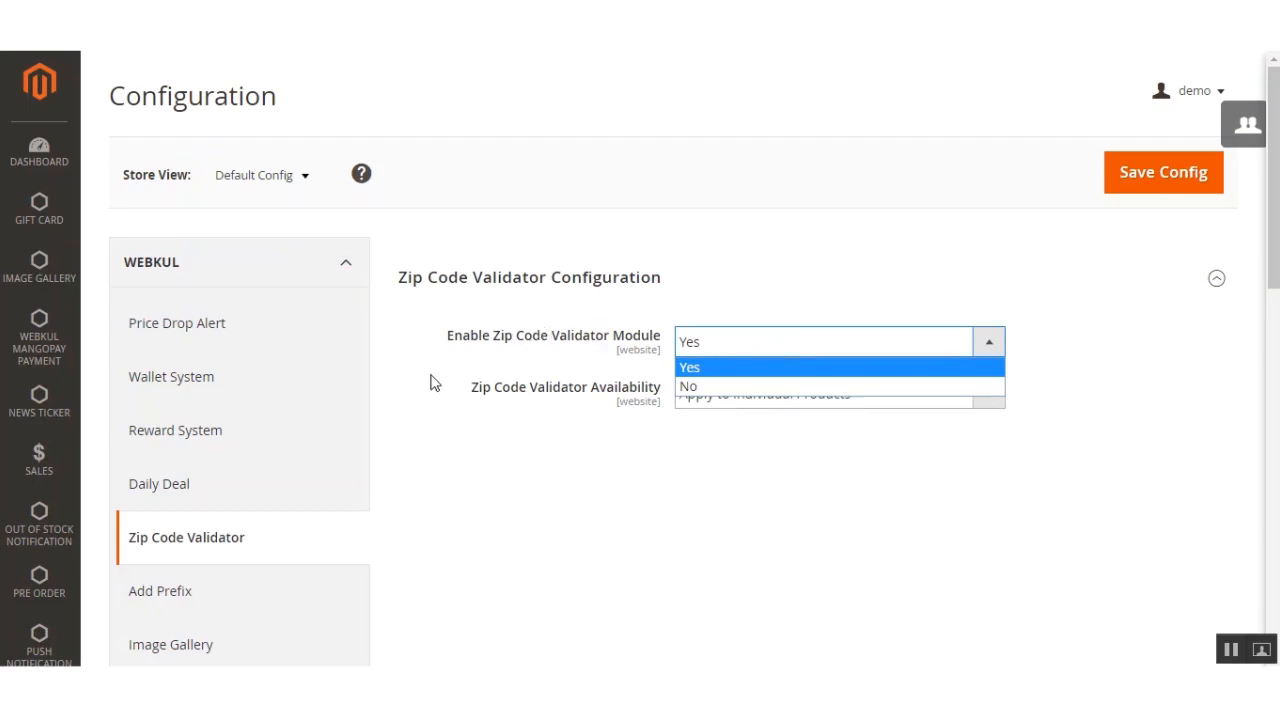
pyautogui.click(422, 406)
pyautogui.click(834, 346)
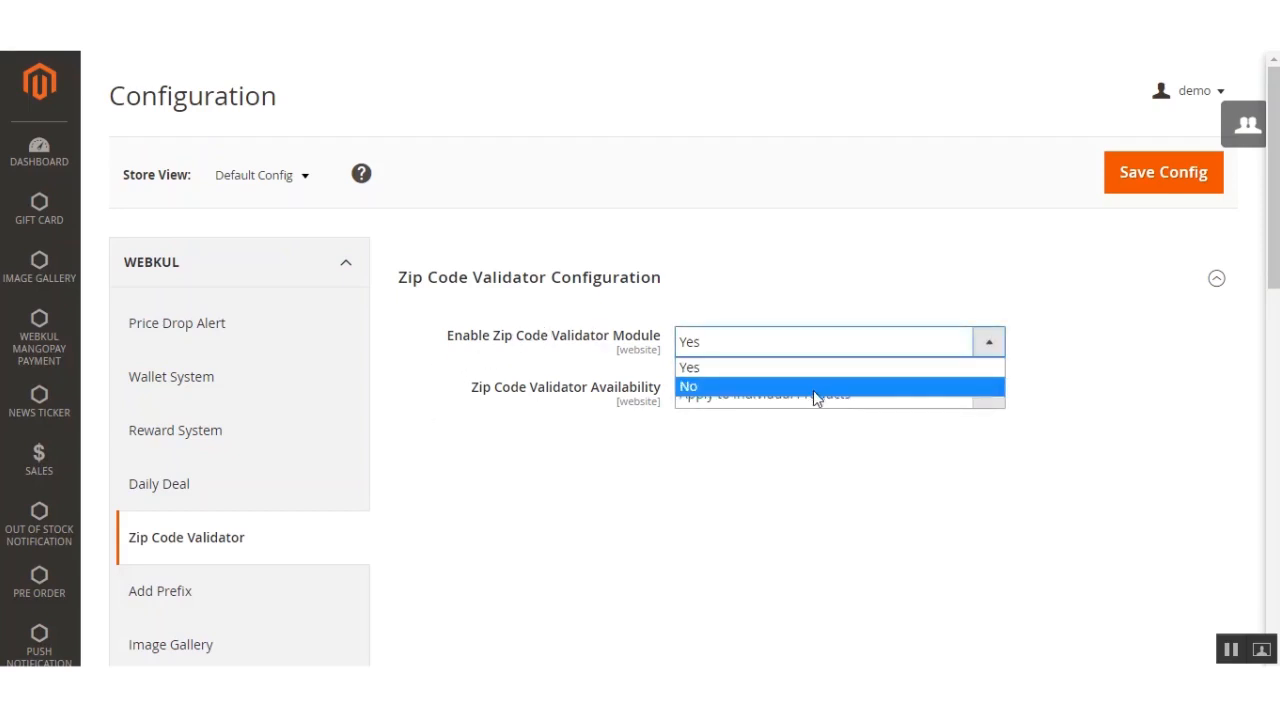
pyautogui.click(820, 368)
pyautogui.click(1104, 355)
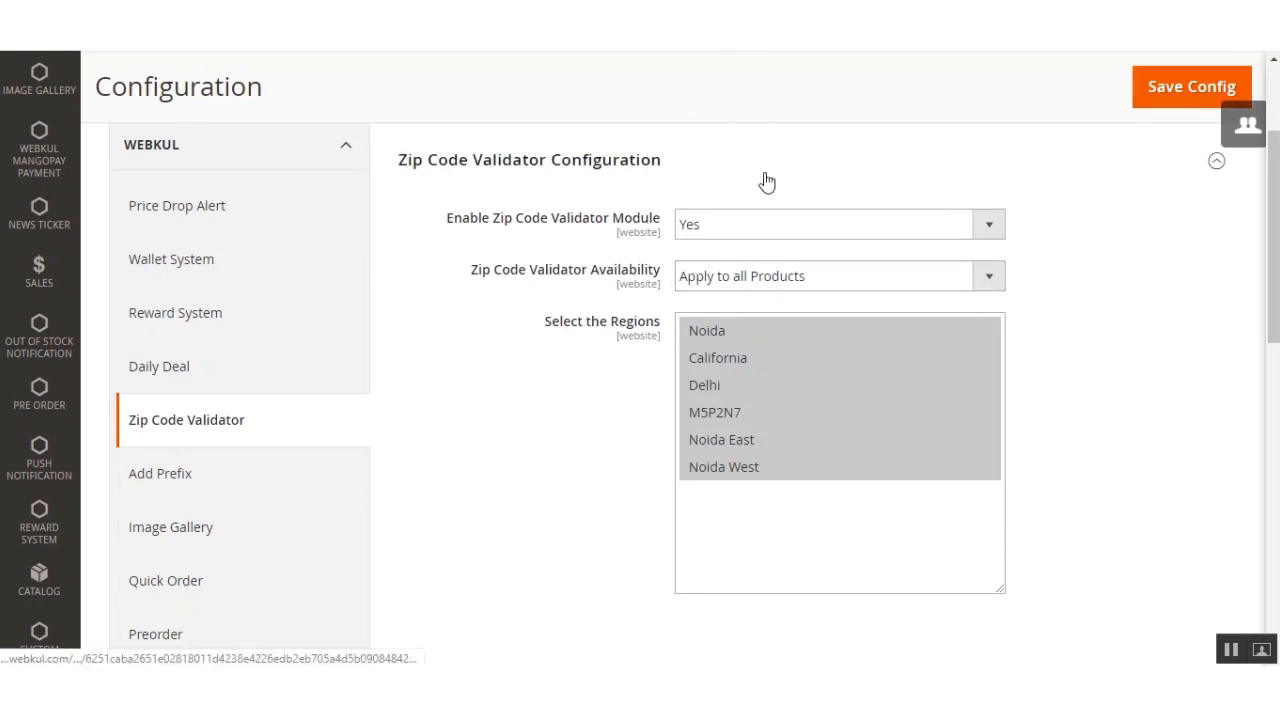
# Step: Set Zip Code Validator Availability to Apply to all Products and save the configuration
pyautogui.click(880, 277)
pyautogui.click(840, 303)
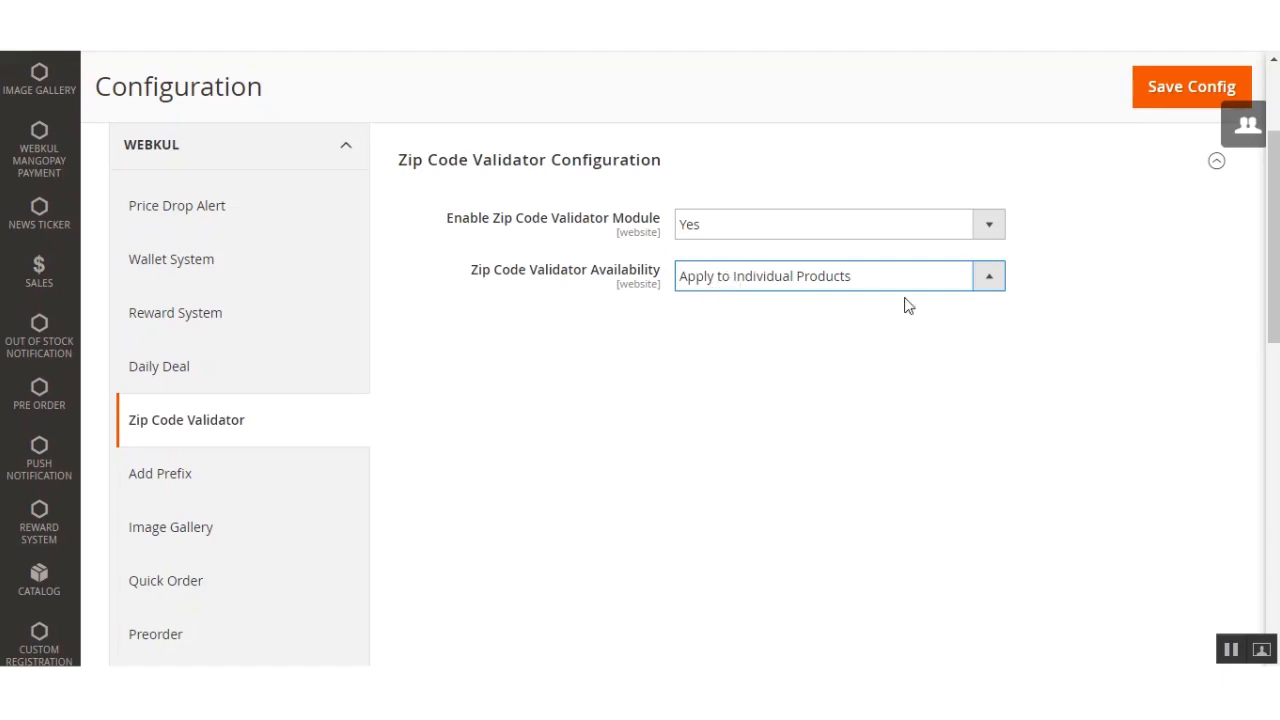
pyautogui.click(972, 278)
pyautogui.click(842, 320)
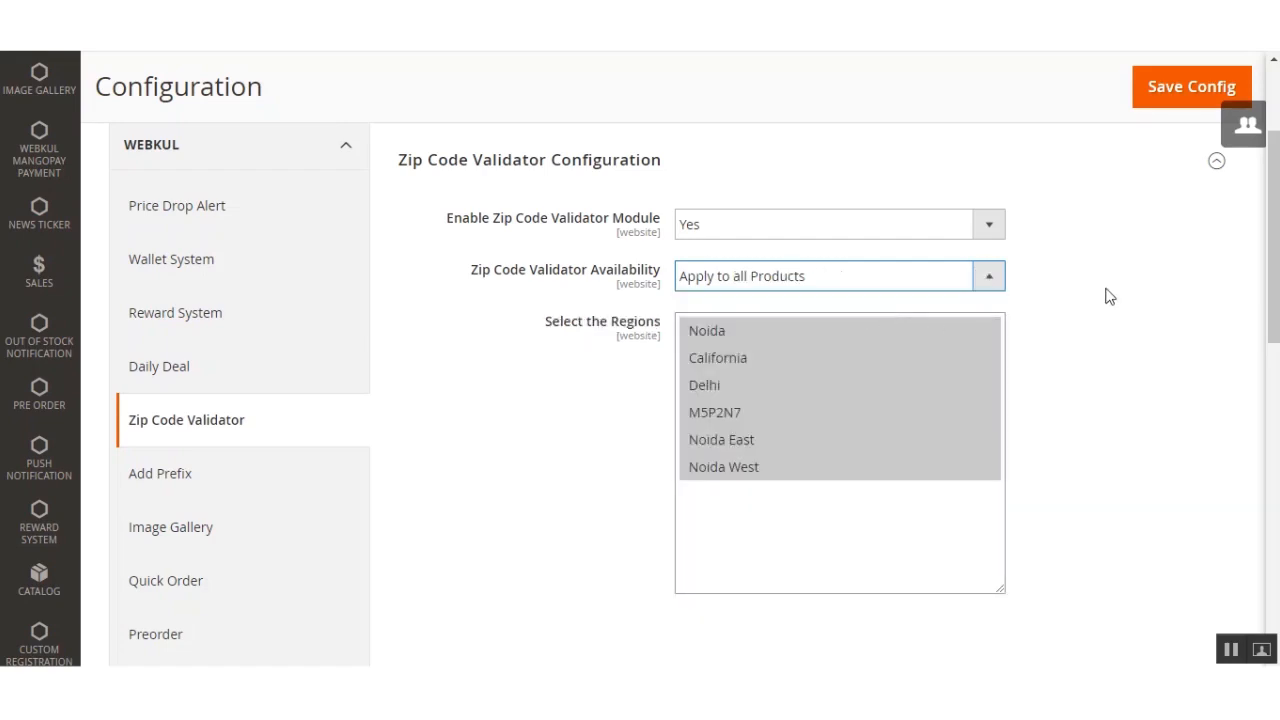
pyautogui.click(1173, 90)
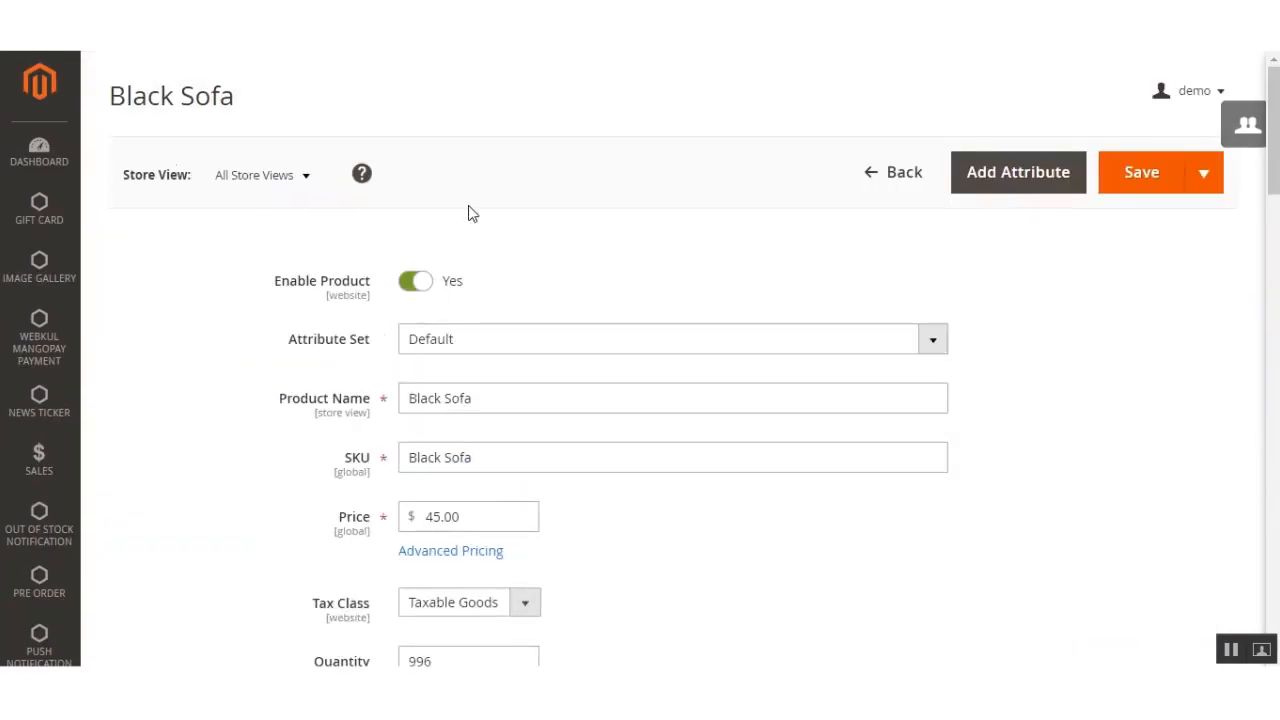
# Step: Look through the Black Sofa product's fields and compare them with the validator's saved availability and region settings
pyautogui.scroll(-1, 471, 209)
pyautogui.scroll(-10, 640, 360)
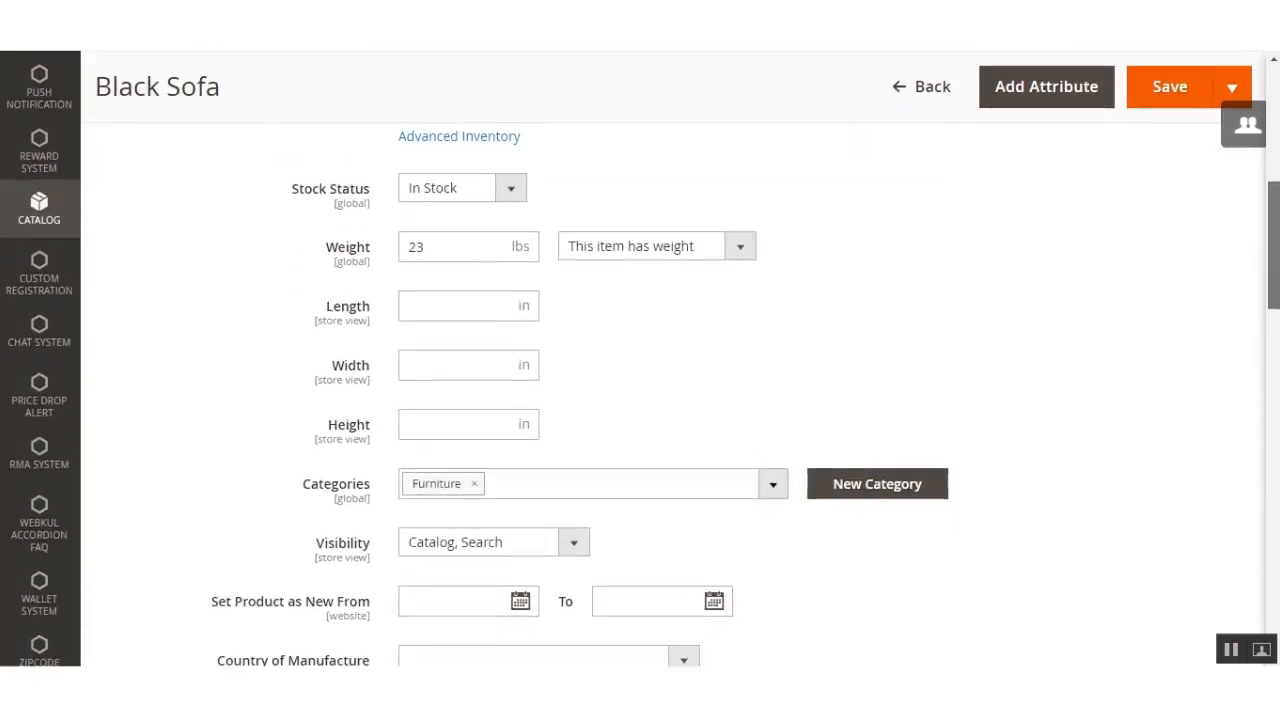
pyautogui.scroll(-5, 640, 360)
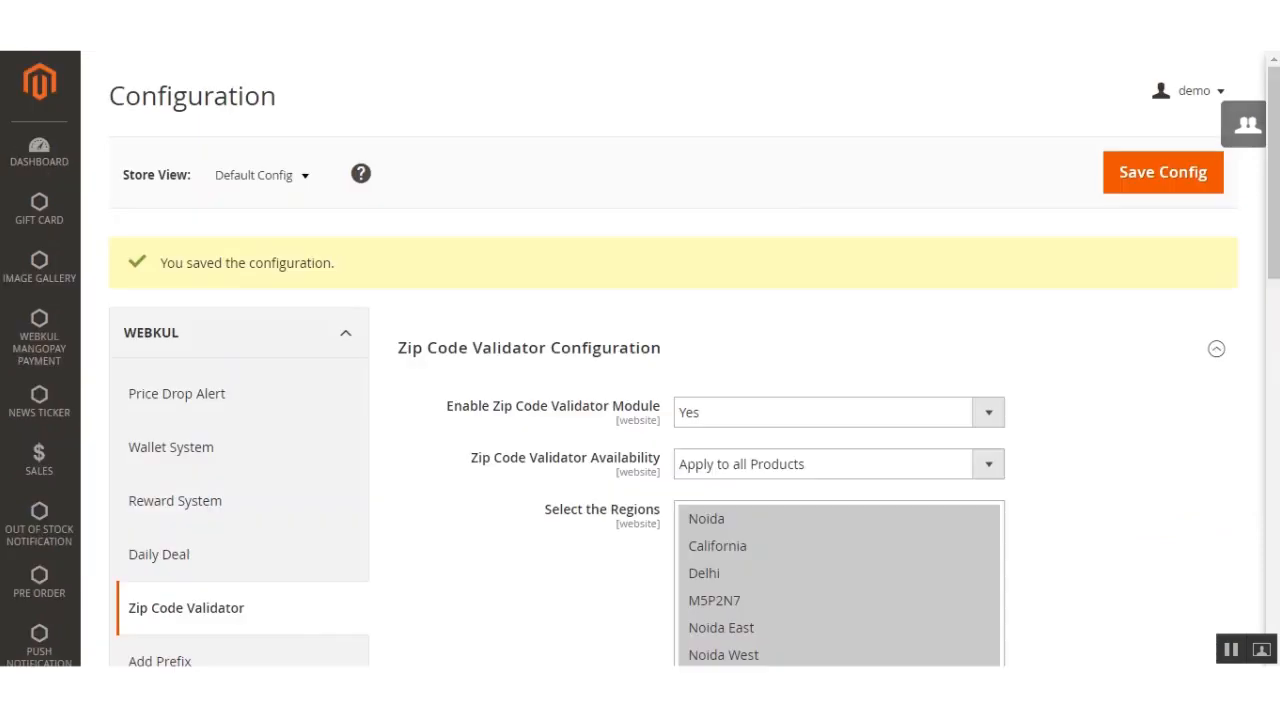
pyautogui.scroll(-2, 785, 302)
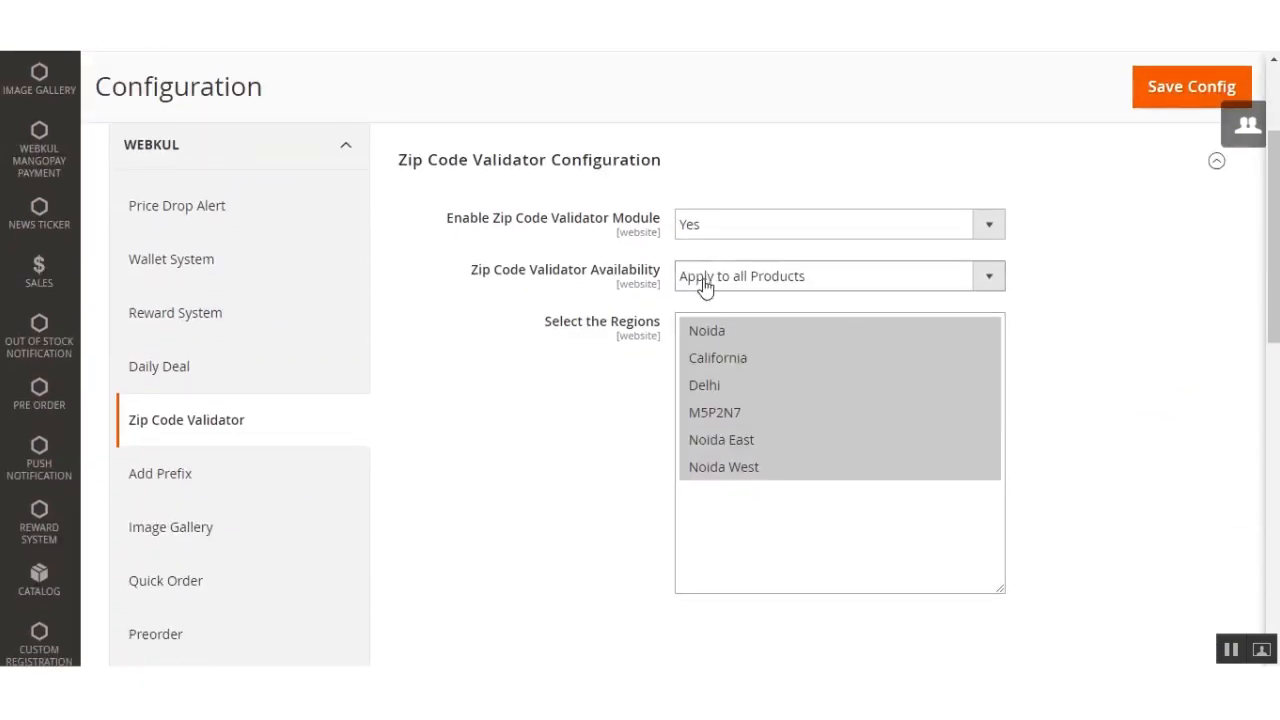
pyautogui.moveTo(477, 278); pyautogui.dragTo(663, 297)
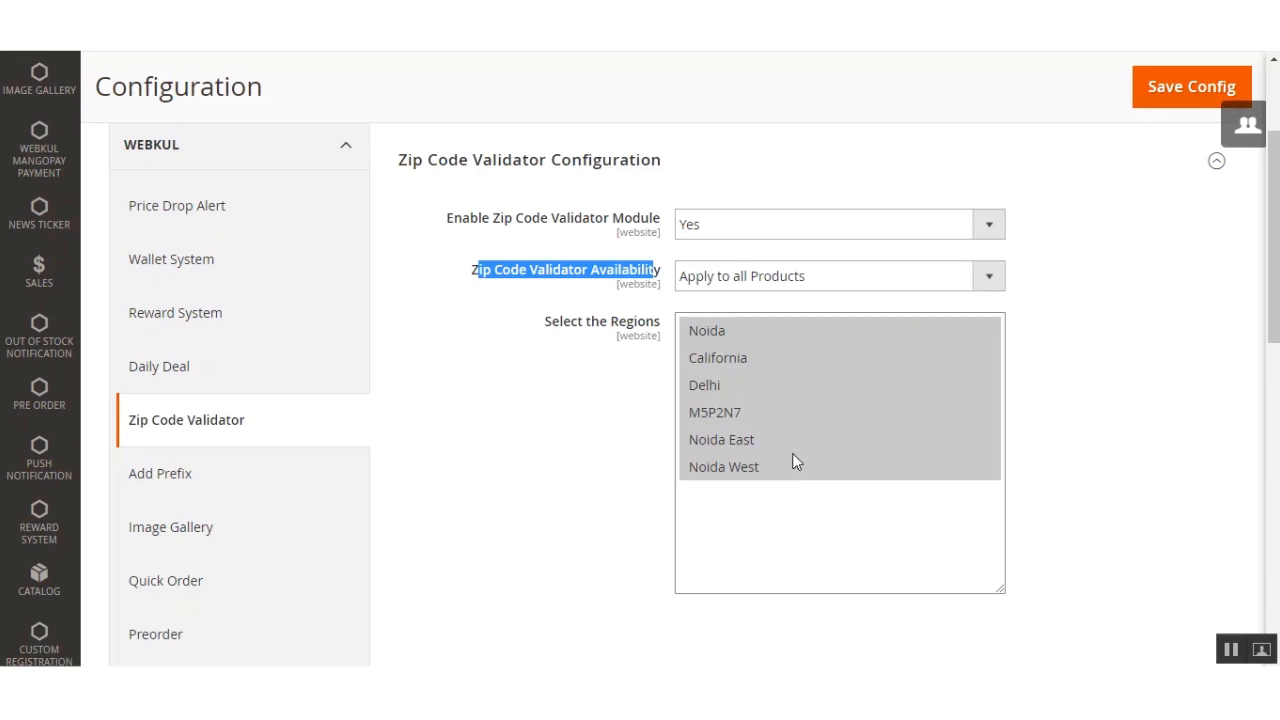
pyautogui.moveTo(553, 322); pyautogui.dragTo(663, 366)
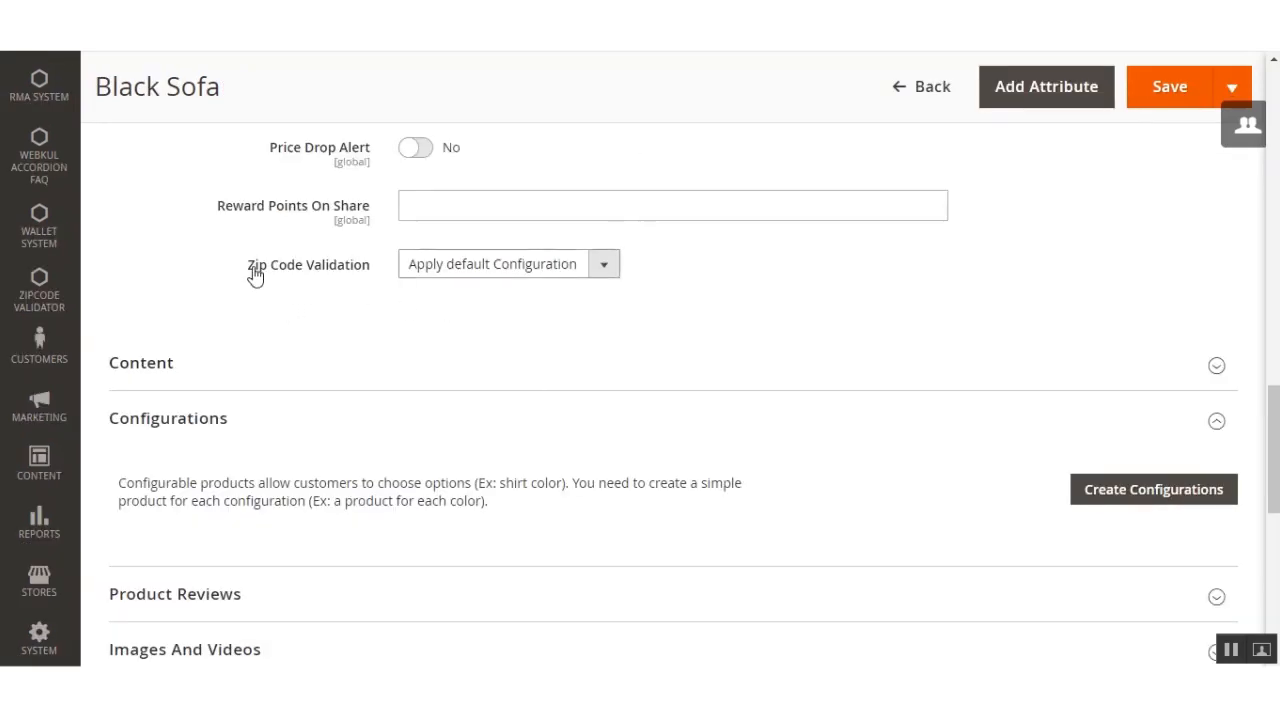
# Step: Review the Zip Code Validation options on the Black Sofa product, keeping Apply default Configuration
pyautogui.moveTo(256, 272); pyautogui.dragTo(366, 272)
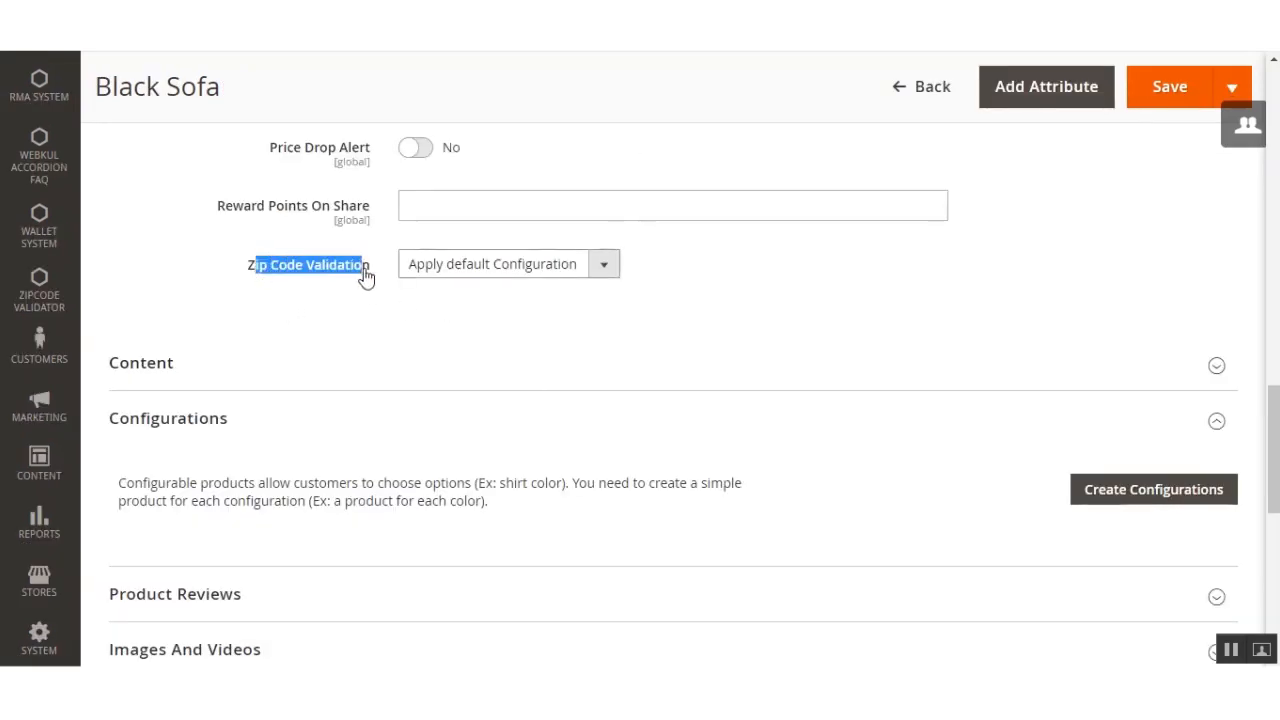
pyautogui.click(605, 266)
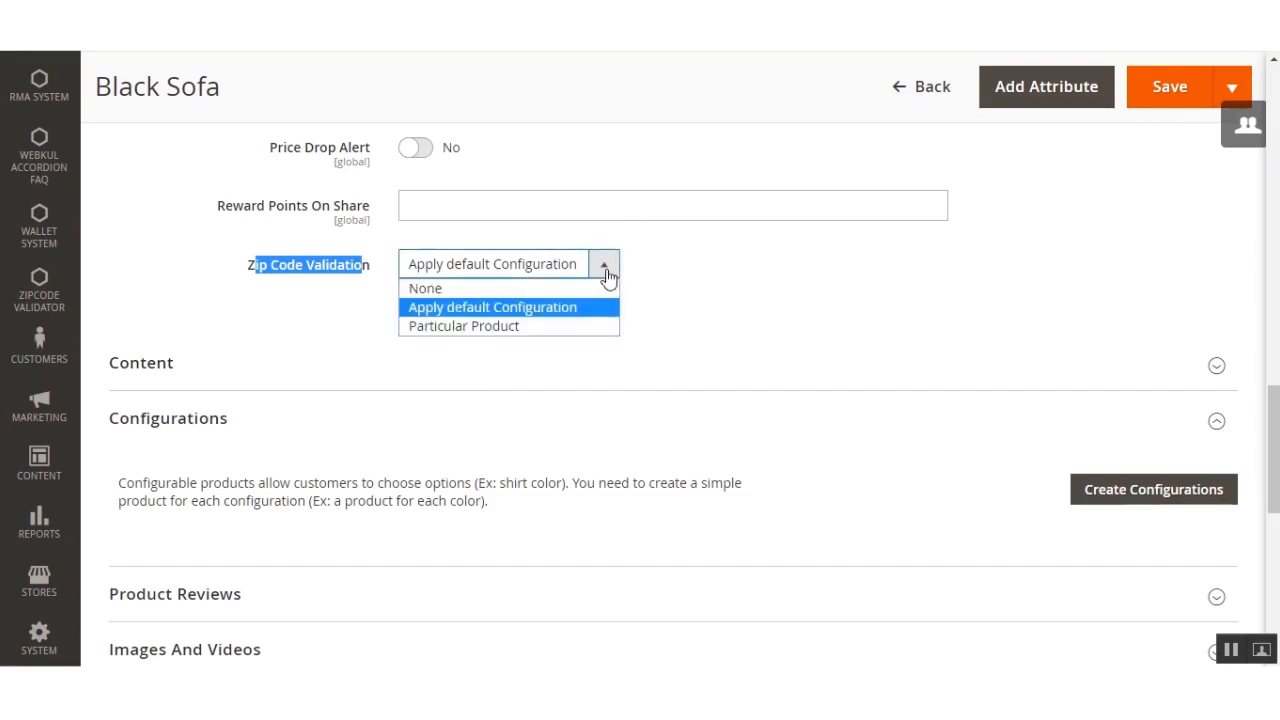
pyautogui.click(549, 316)
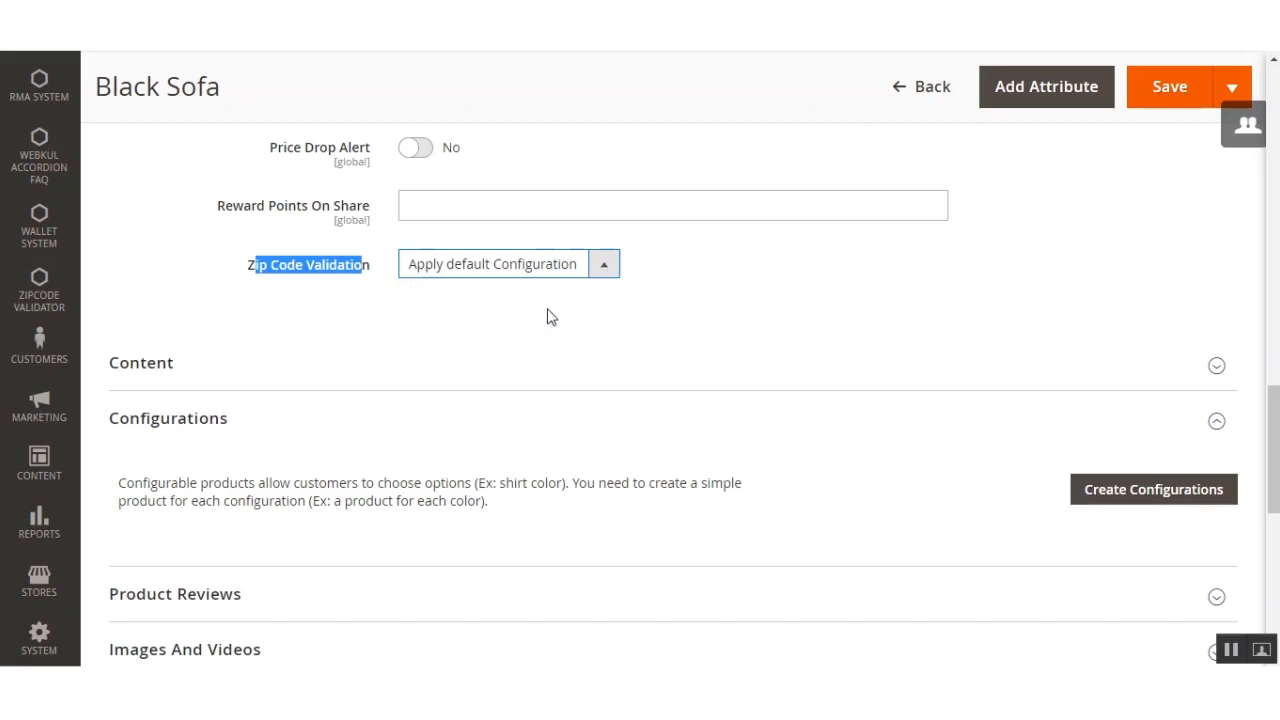
pyautogui.click(549, 316)
pyautogui.scroll(2, 546, 346)
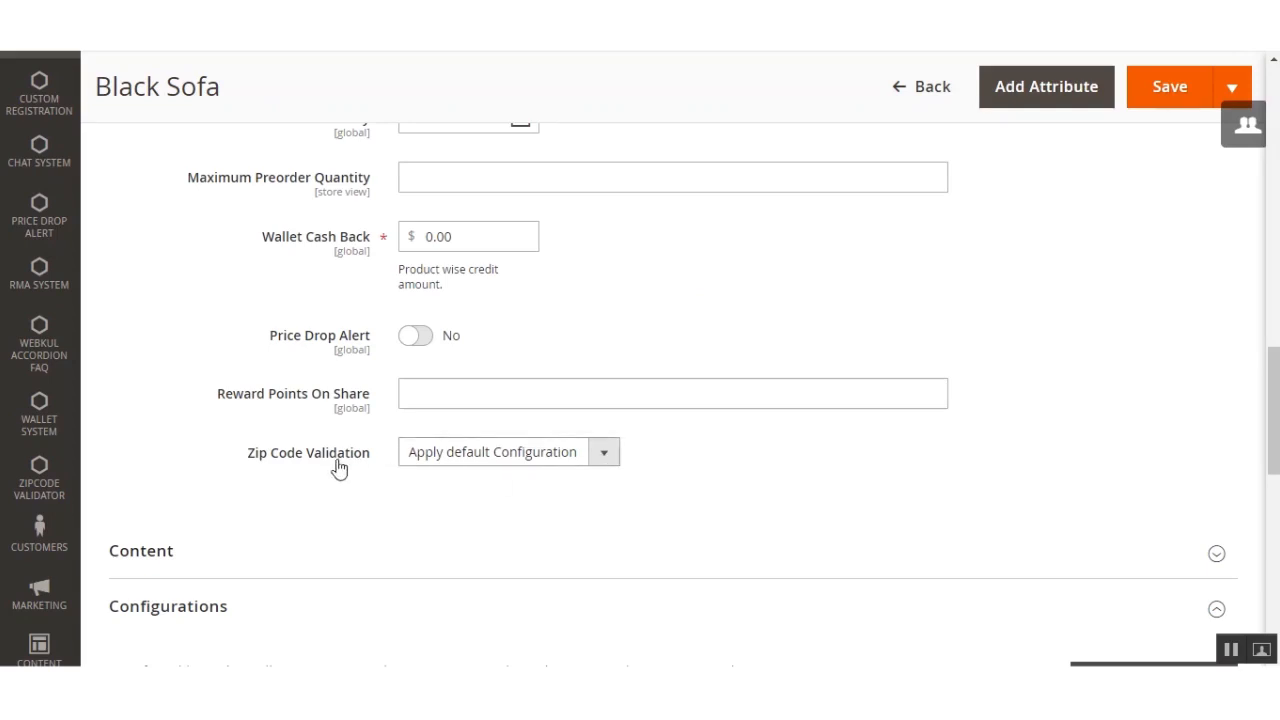
# Step: Try the Particular Product validation option on Black Sofa and toggle the regions California, Delhi, Noida East and Noida West
pyautogui.click(606, 458)
pyautogui.click(540, 516)
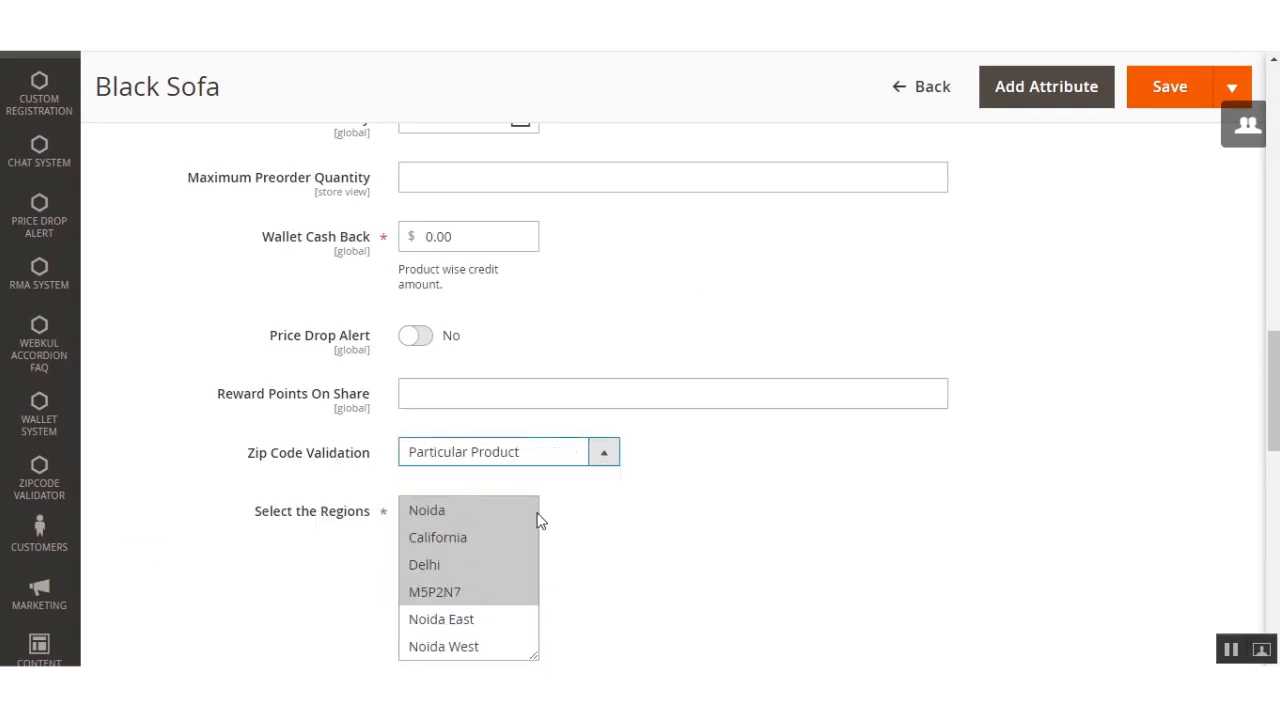
pyautogui.moveTo(1273, 400); pyautogui.dragTo(1273, 402)
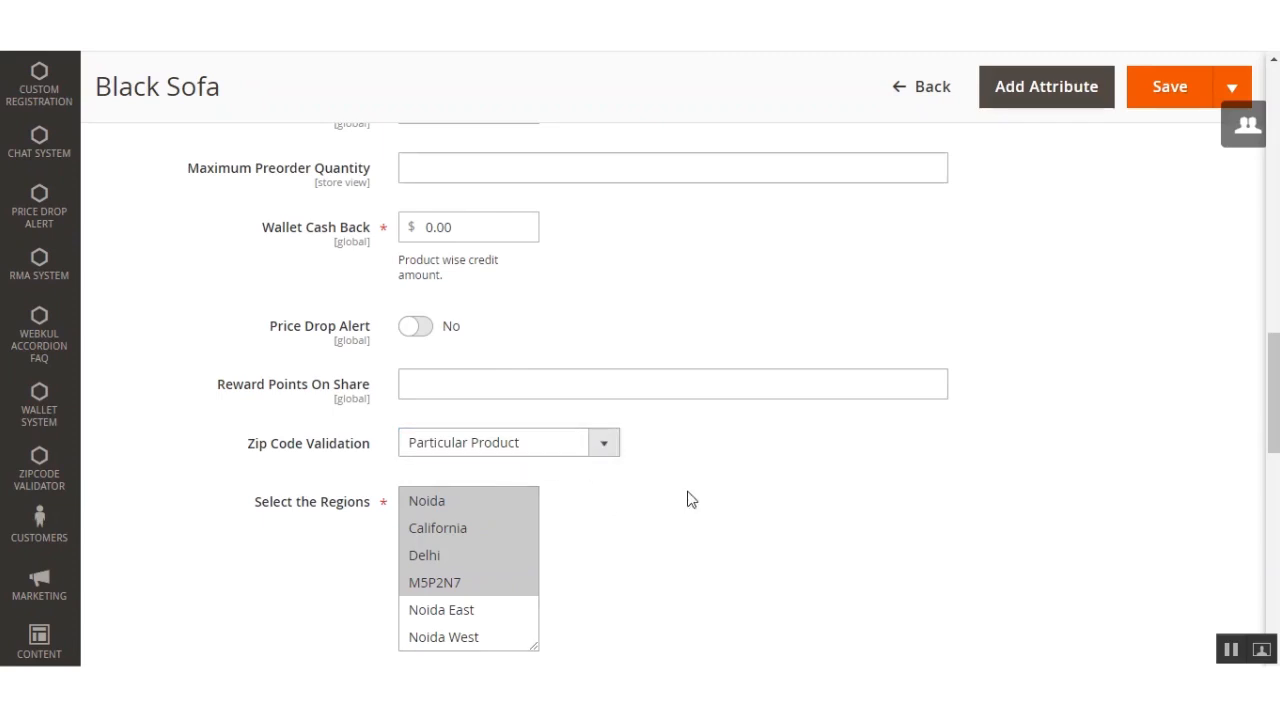
pyautogui.scroll(-1, 690, 504)
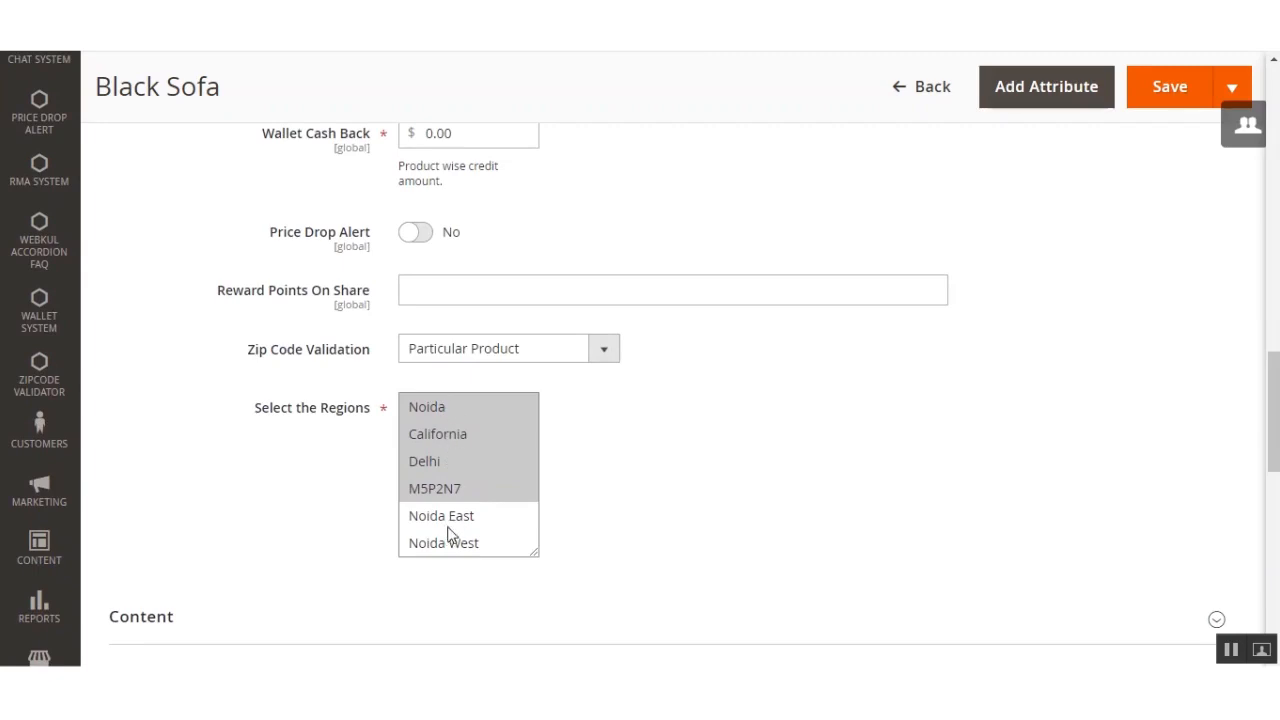
pyautogui.keyDown('ctrl'); pyautogui.click(452, 443); pyautogui.keyUp('ctrl')
pyautogui.keyDown('ctrl'); pyautogui.click(452, 468); pyautogui.keyUp('ctrl')
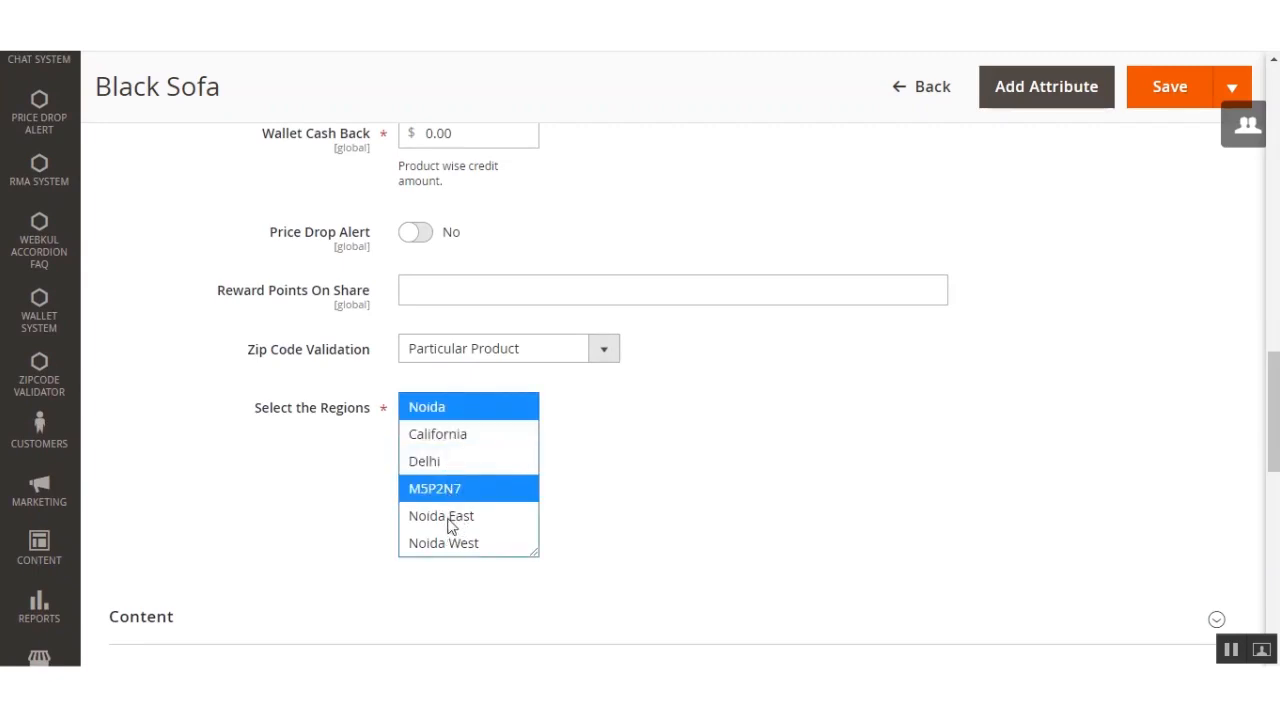
pyautogui.keyDown('ctrl'); pyautogui.click(450, 520); pyautogui.keyUp('ctrl')
pyautogui.keyDown('ctrl'); pyautogui.click(452, 545); pyautogui.keyUp('ctrl')
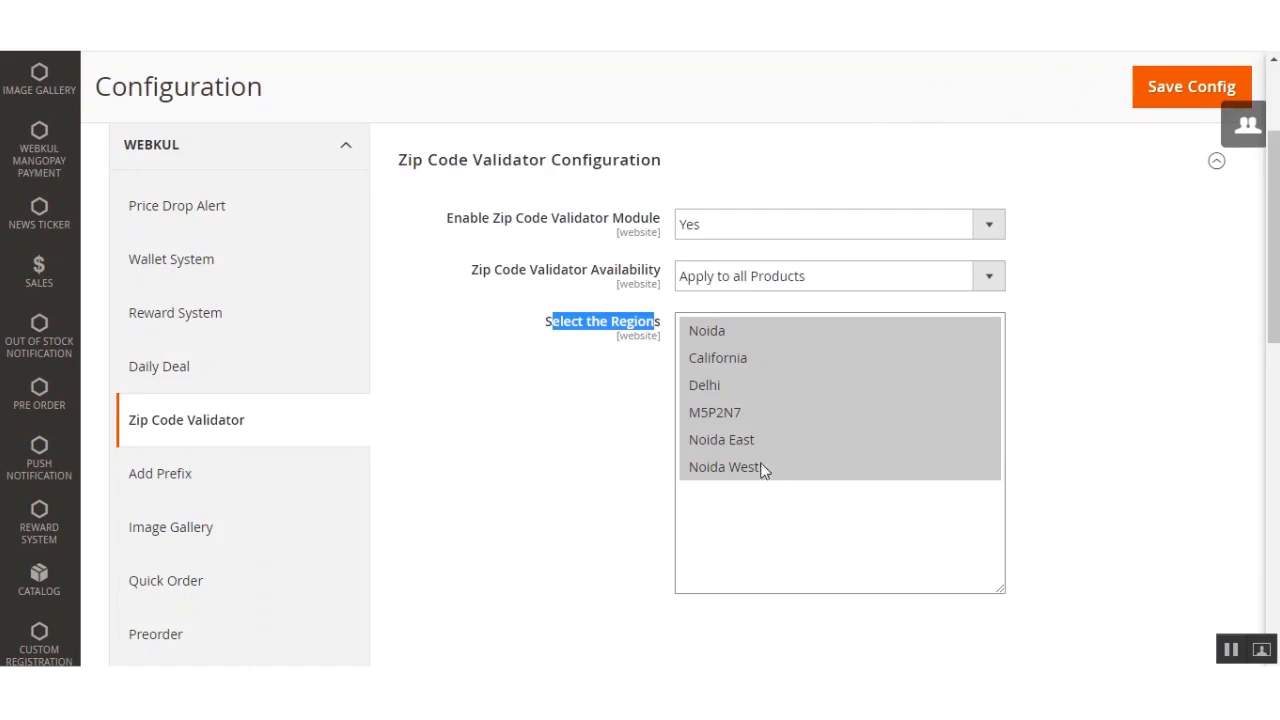
# Step: Set Zip Code Validator Availability to Apply to Individual Products and save the configuration
pyautogui.click(990, 279)
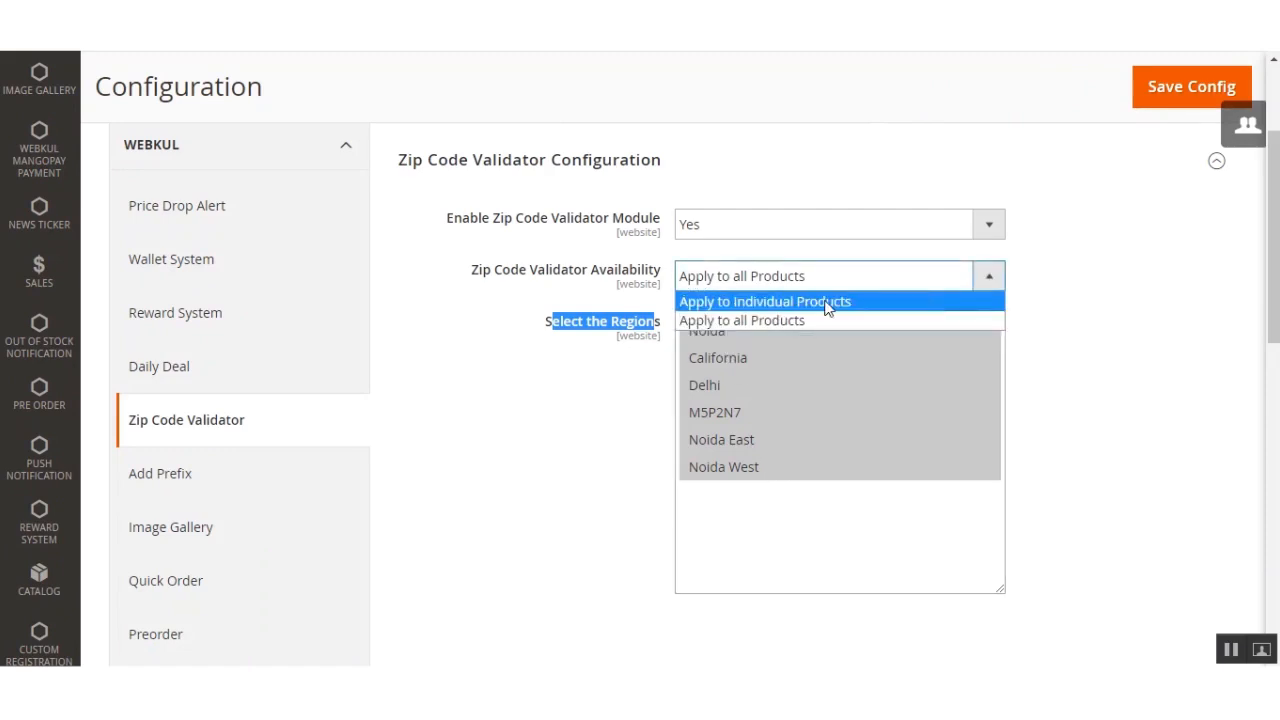
pyautogui.click(826, 304)
pyautogui.click(1160, 101)
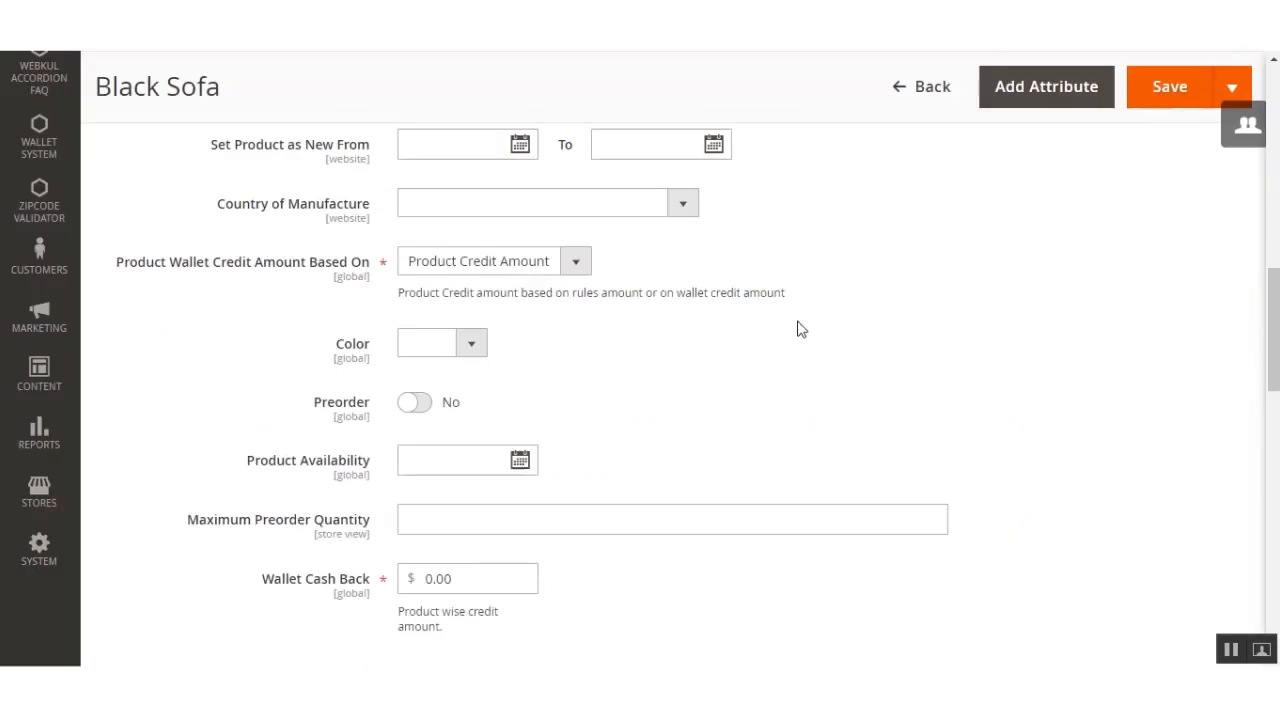
# Step: Examine the region selection on the Black Sofa product alongside the validator's saved availability setting
pyautogui.moveTo(1273, 290); pyautogui.dragTo(1273, 381)
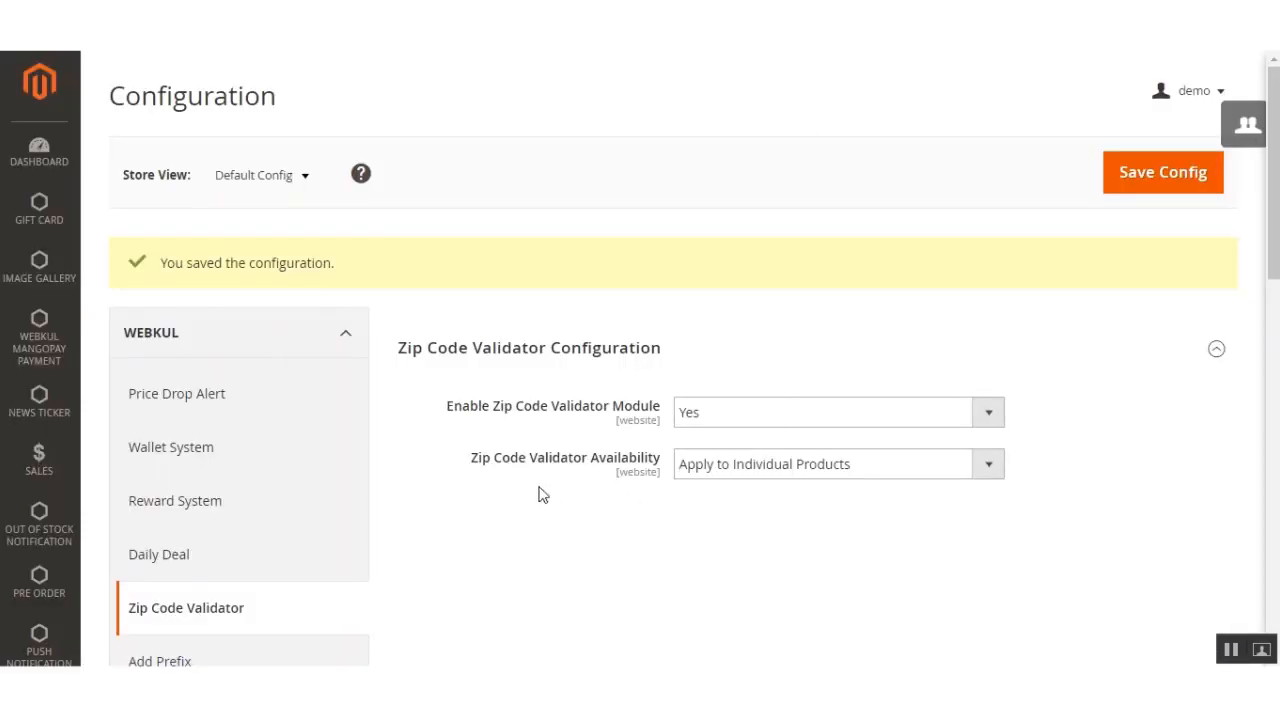
pyautogui.moveTo(477, 462); pyautogui.dragTo(660, 511)
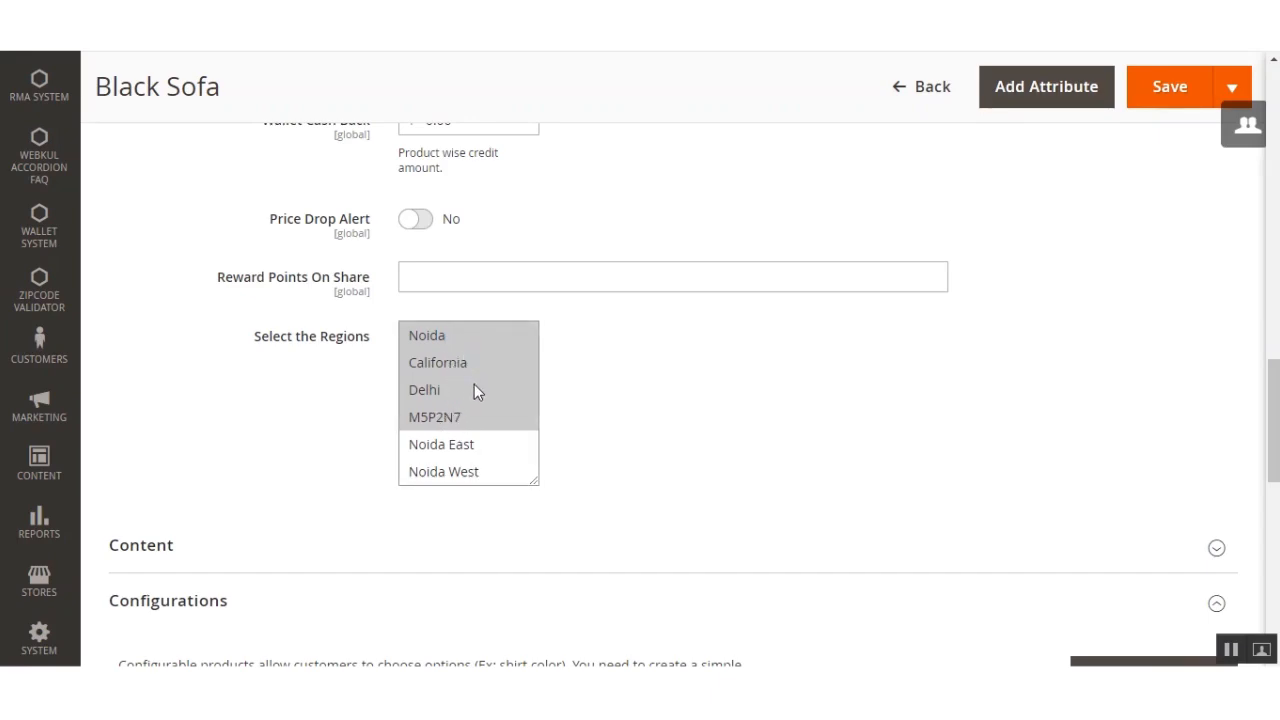
pyautogui.scroll(1, 770, 480)
pyautogui.scroll(5, 770, 480)
pyautogui.scroll(6, 854, 506)
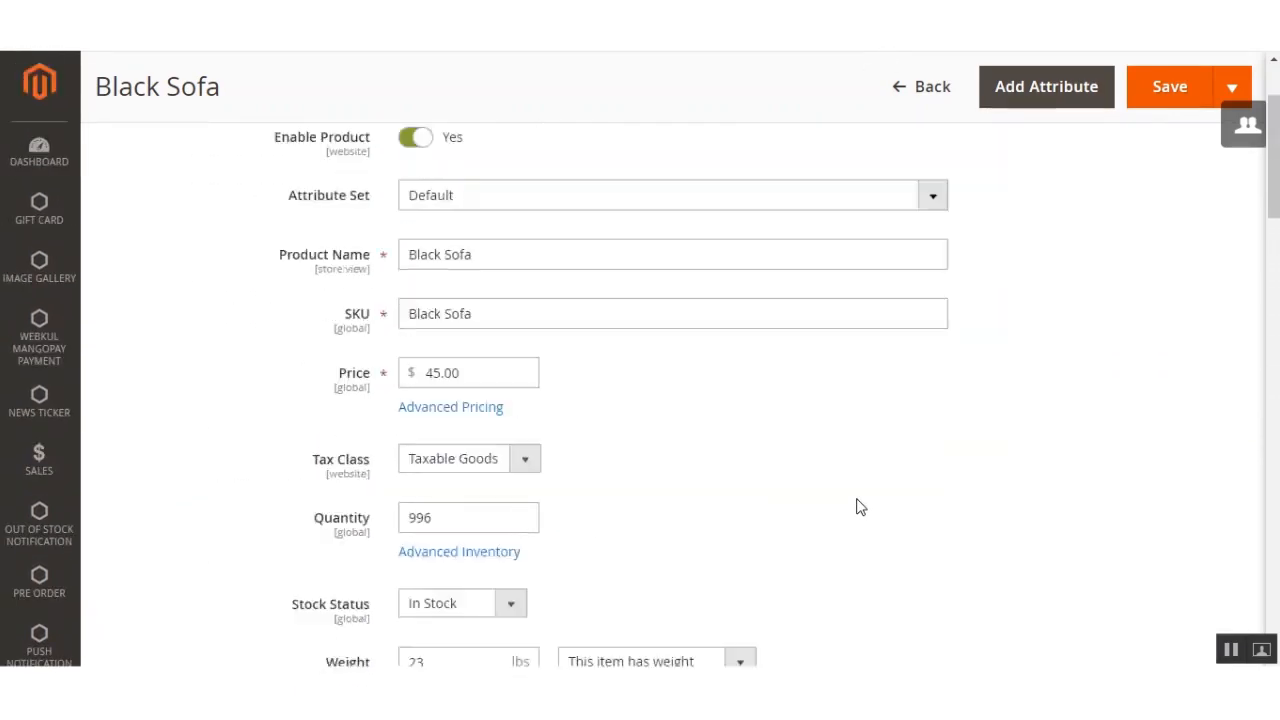
pyautogui.scroll(2, 856, 506)
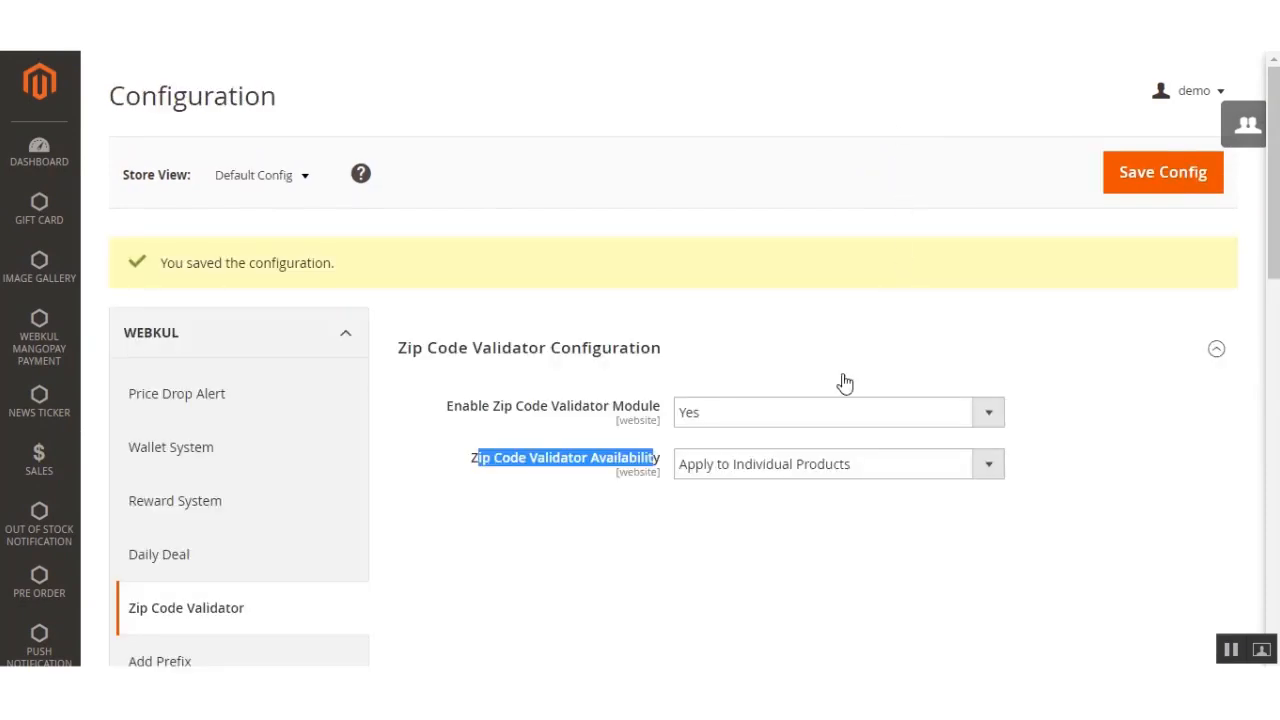
pyautogui.click(668, 553)
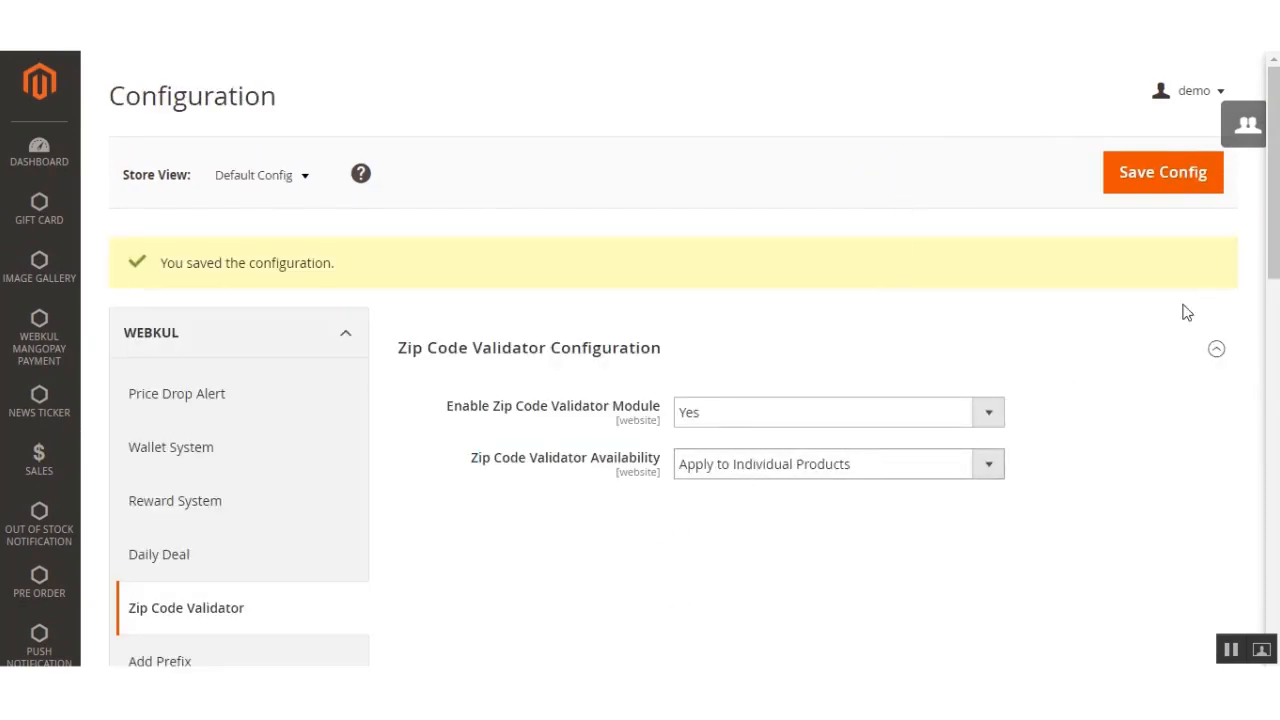
# Step: Review the available choices for Zip Code Validator Availability in the store configuration
pyautogui.moveTo(1273, 229); pyautogui.dragTo(1268, 303)
pyautogui.click(762, 250)
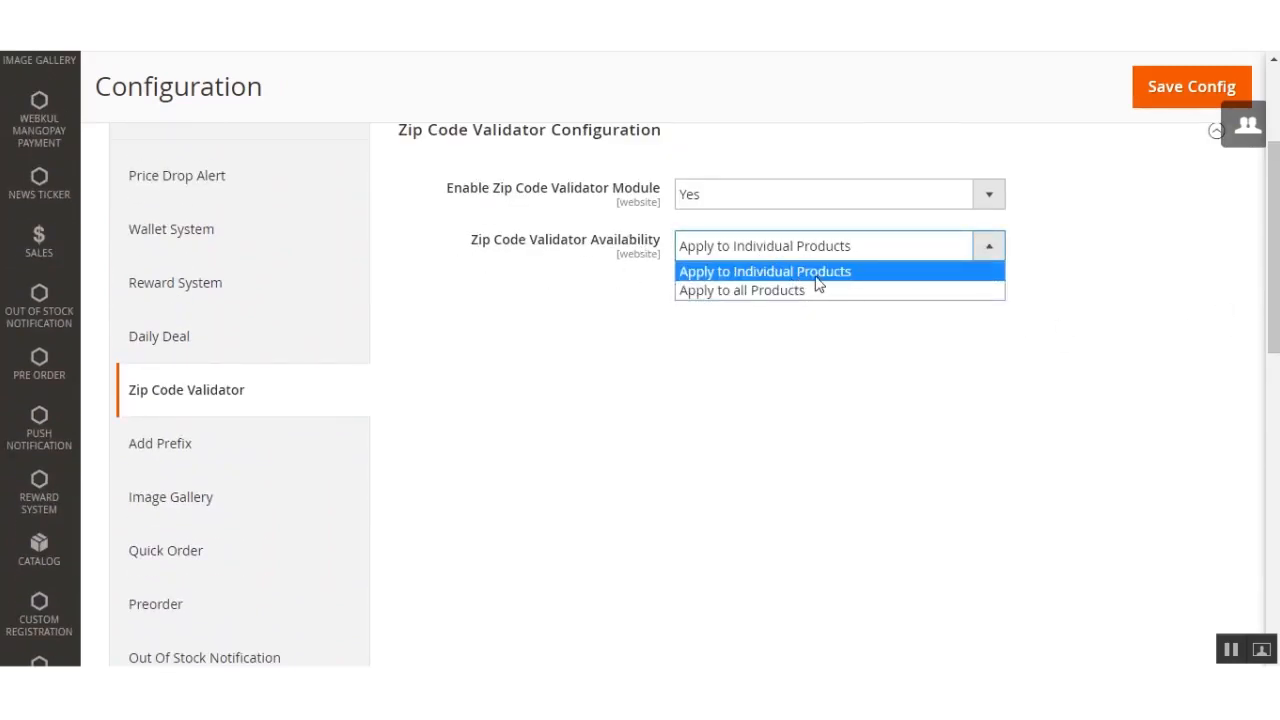
pyautogui.click(780, 326)
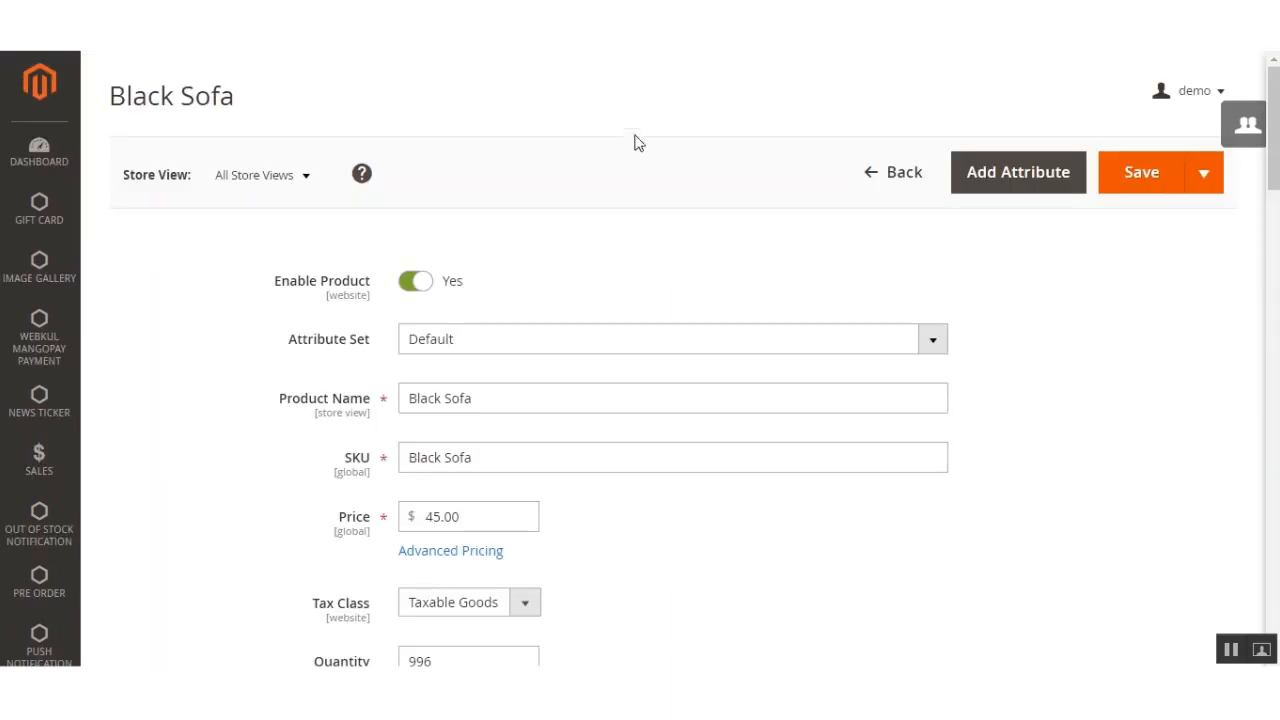
# Step: Set Zip Code Validator Availability to Apply to all Products in the store configuration and save it
pyautogui.scroll(-10, 591, 514)
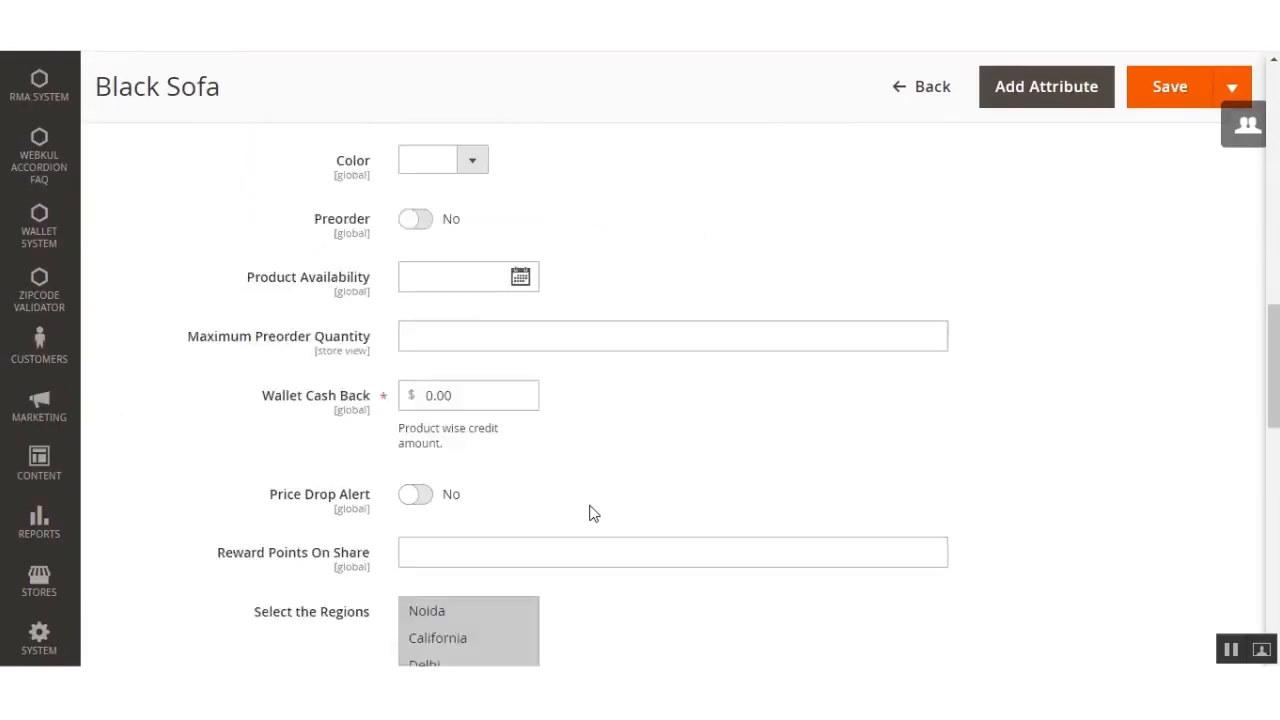
pyautogui.moveTo(270, 214); pyautogui.dragTo(348, 215)
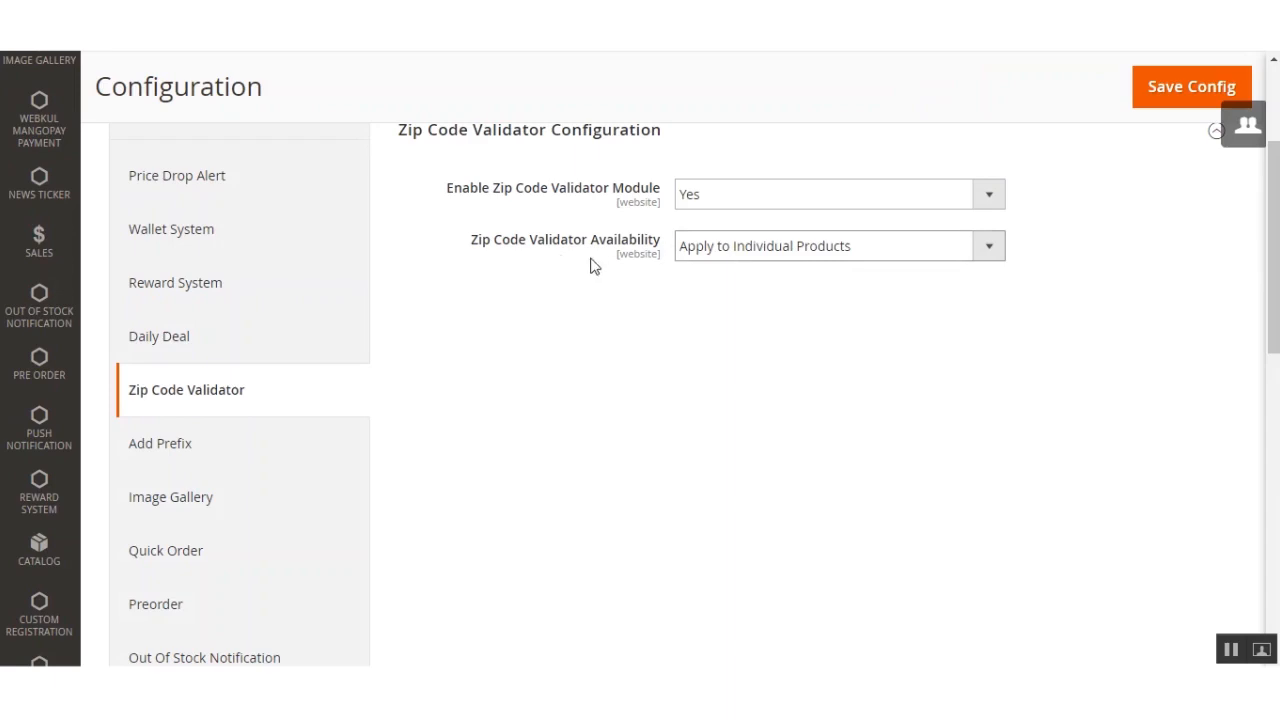
pyautogui.click(736, 256)
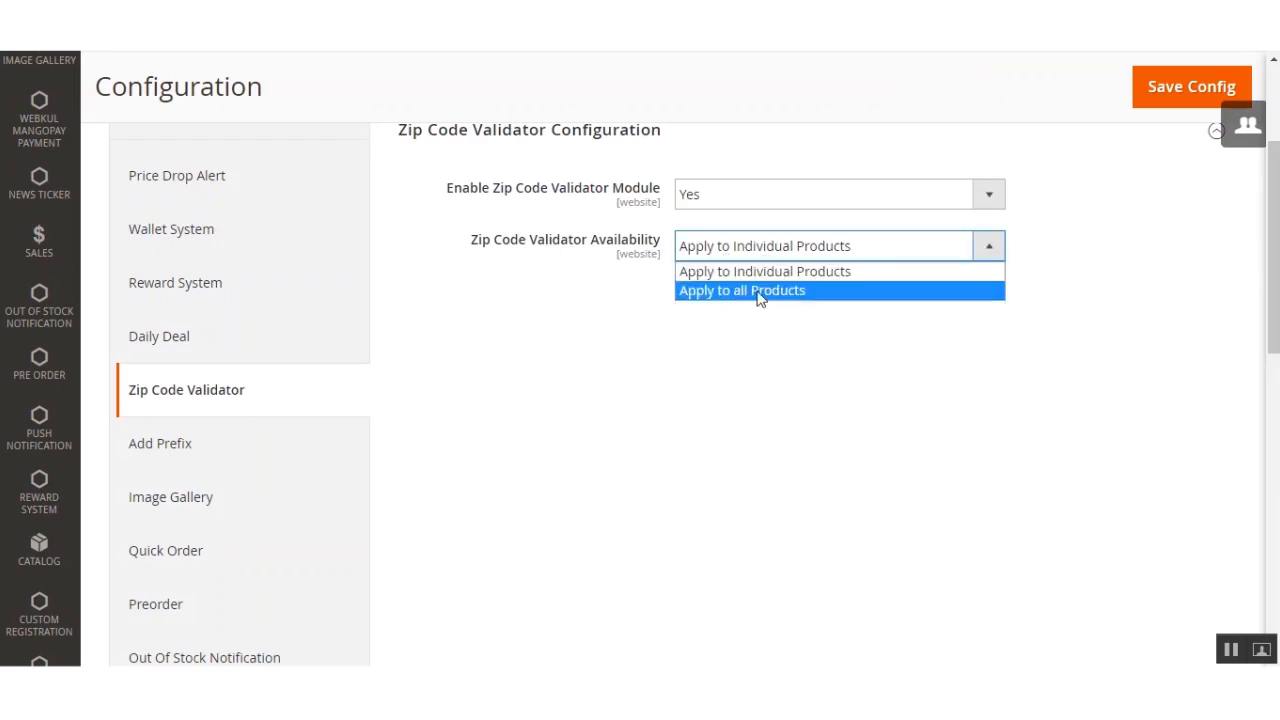
pyautogui.click(760, 291)
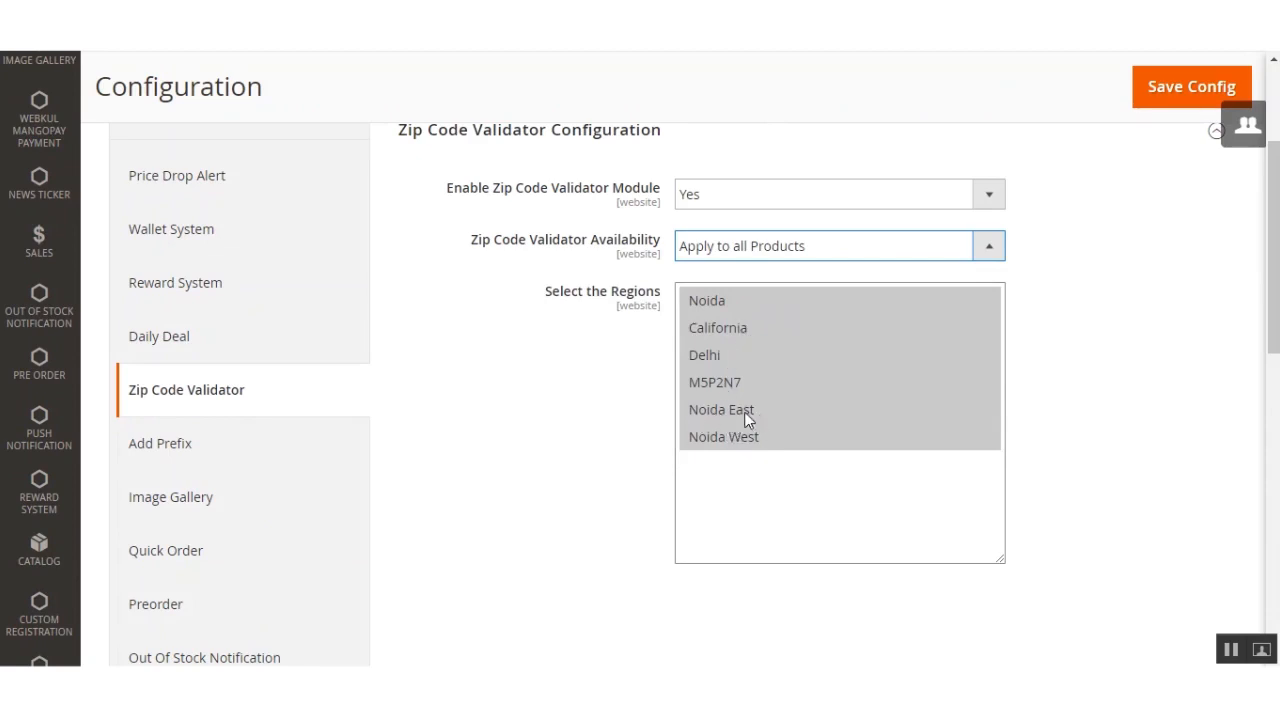
pyautogui.click(1163, 95)
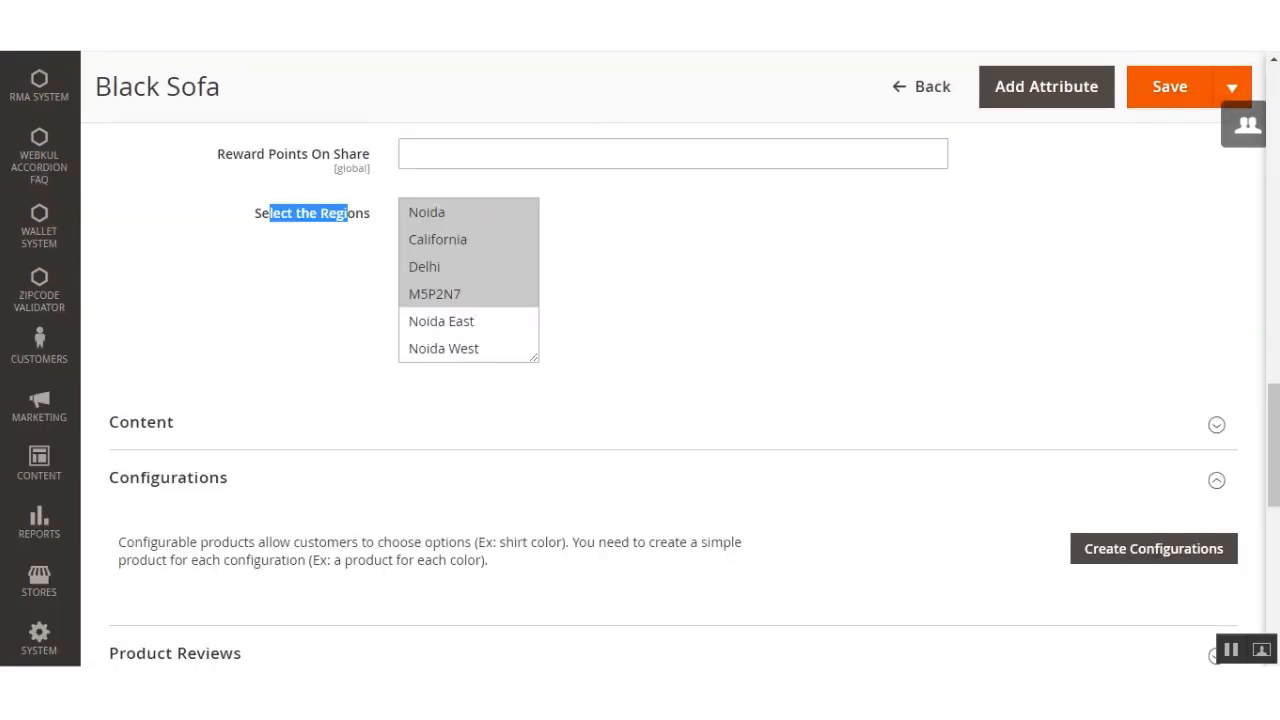
# Step: Reload the Black Sofa product, choose Apply default Configuration for Zip Code Validation, and save the product
pyautogui.click(268, 343)
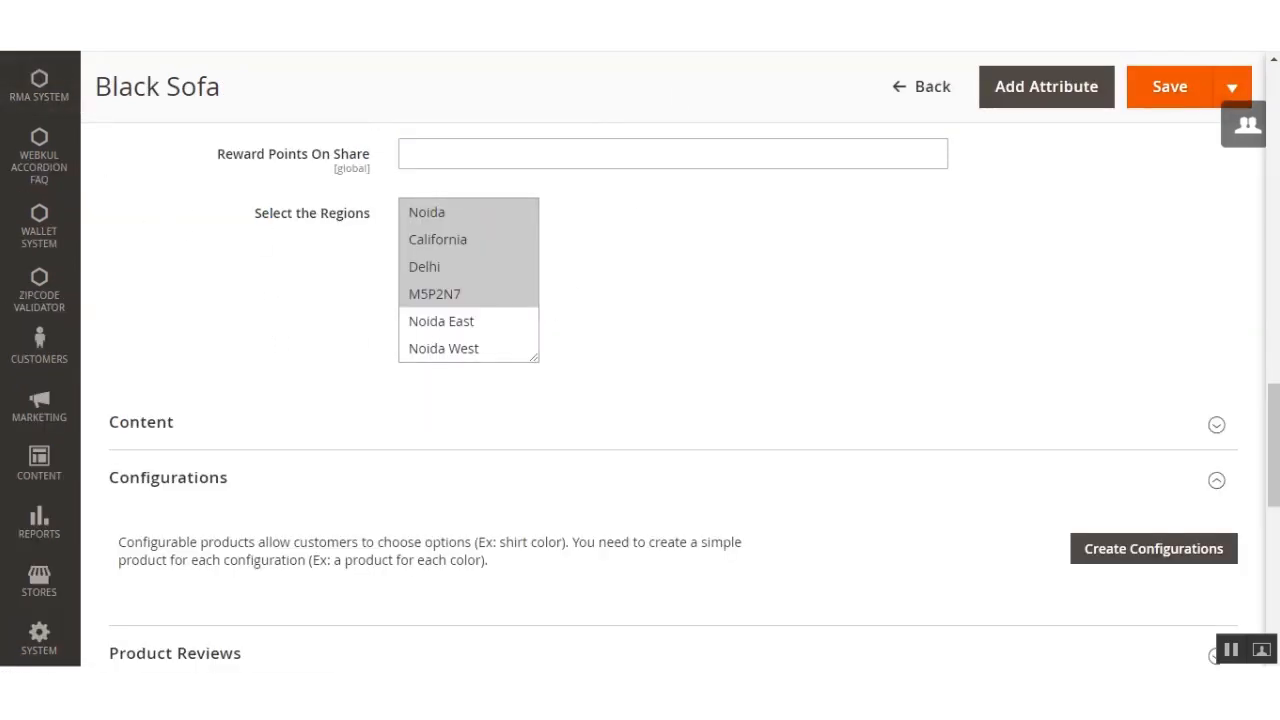
pyautogui.click(80, 42)
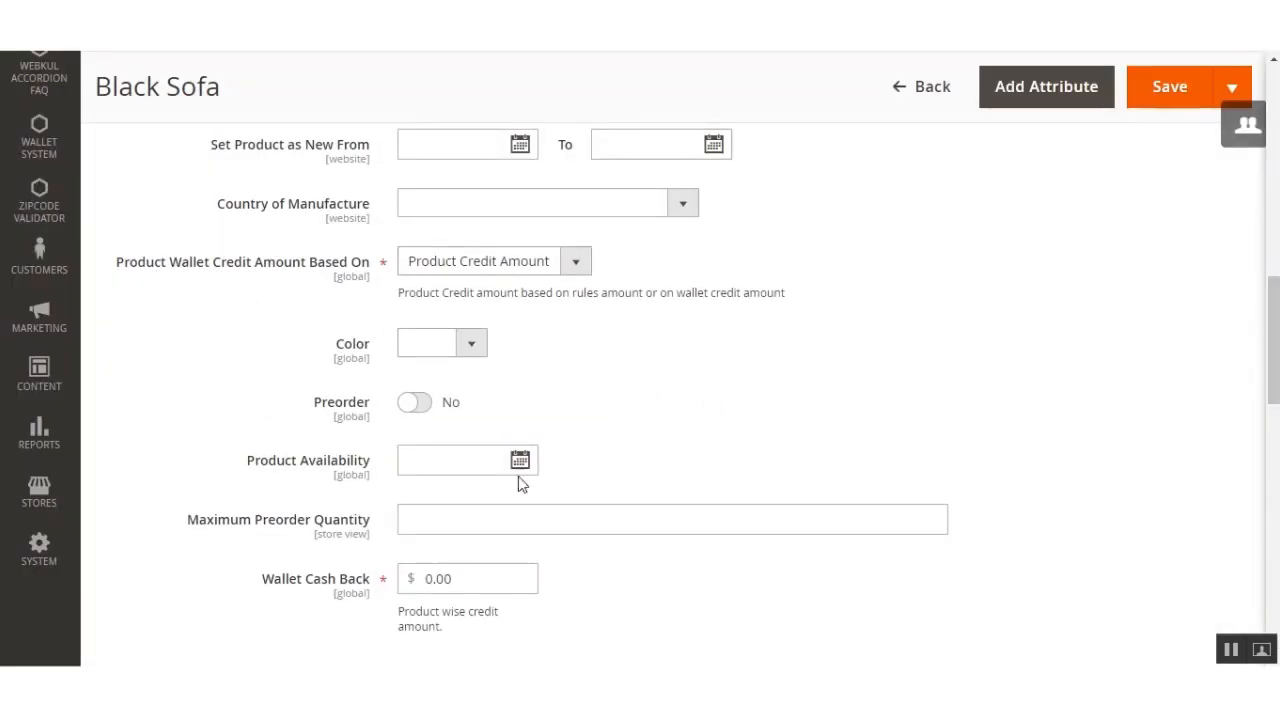
pyautogui.scroll(-4, 509, 484)
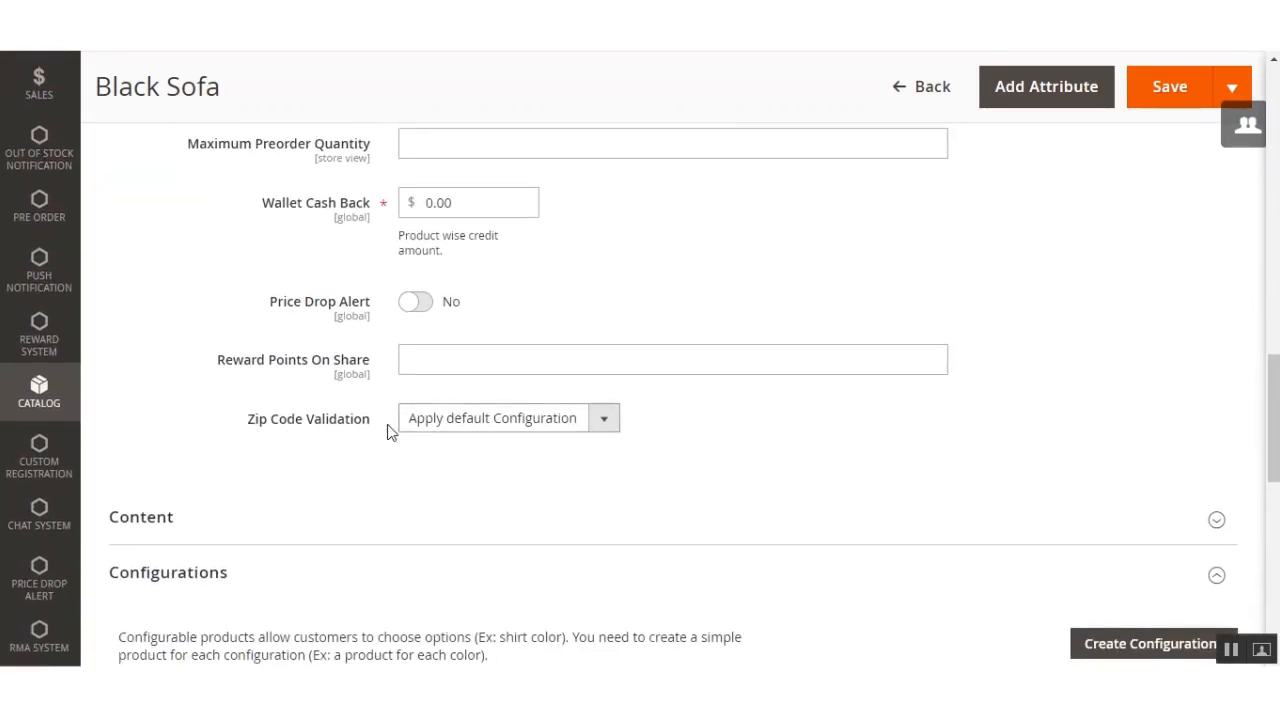
pyautogui.click(603, 424)
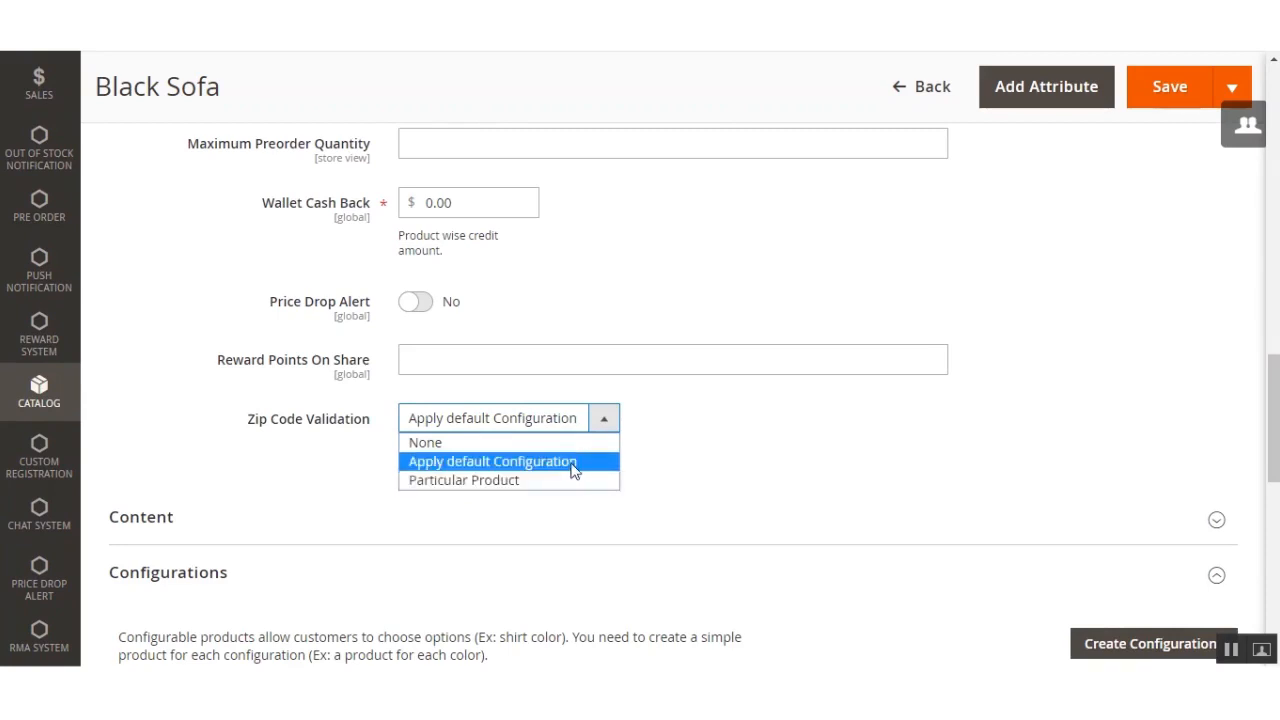
pyautogui.click(574, 462)
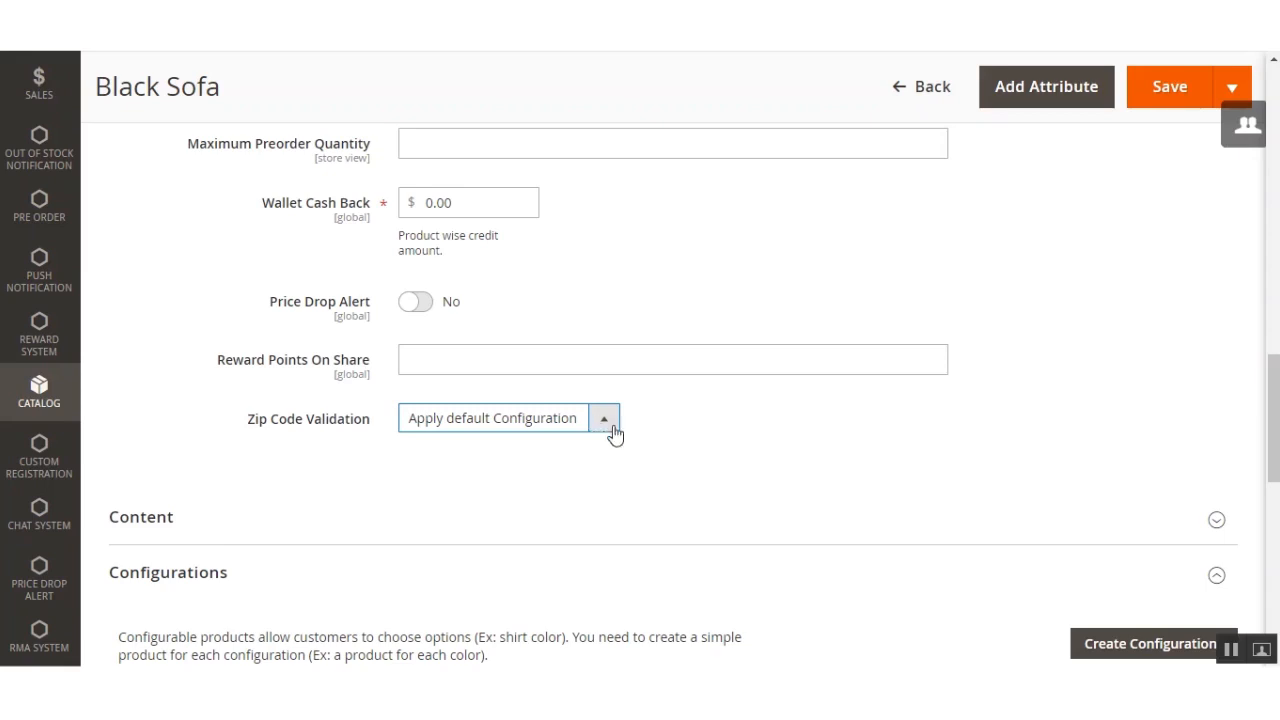
pyautogui.click(1157, 88)
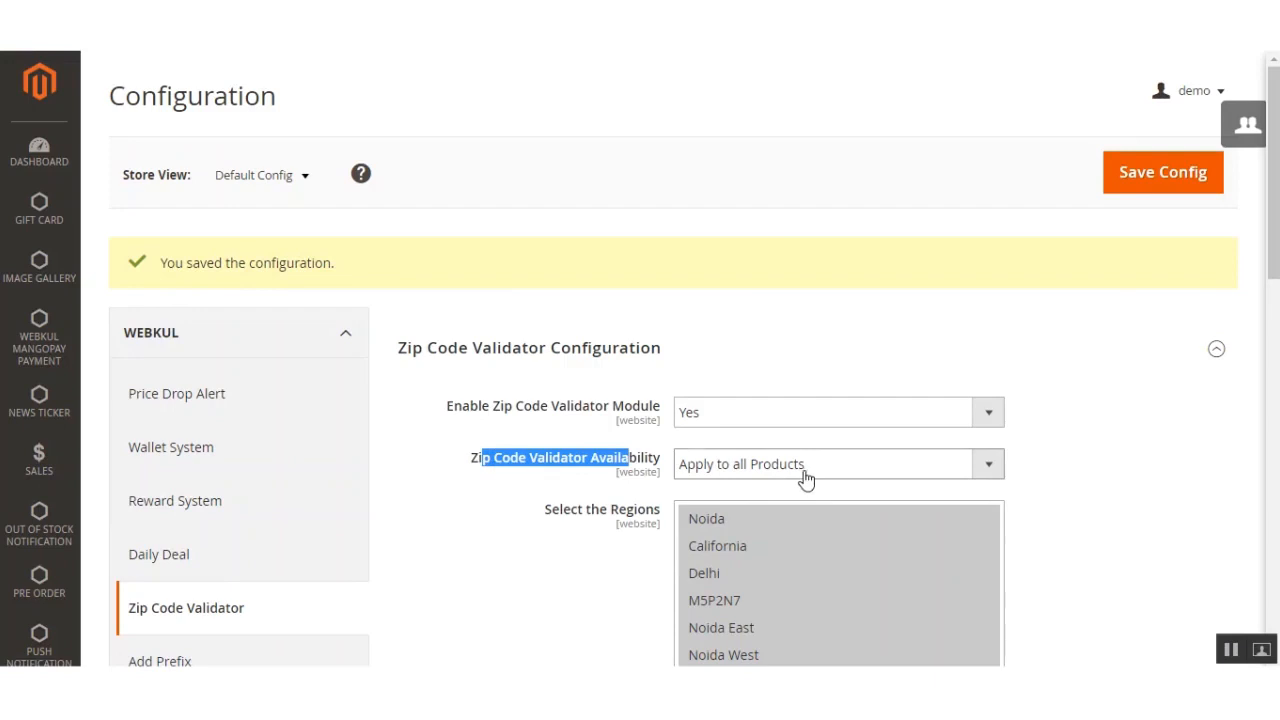
# Step: Check delivery availability for zip code 201301 on the Black Sofa storefront page
pyautogui.scroll(-3, 794, 640)
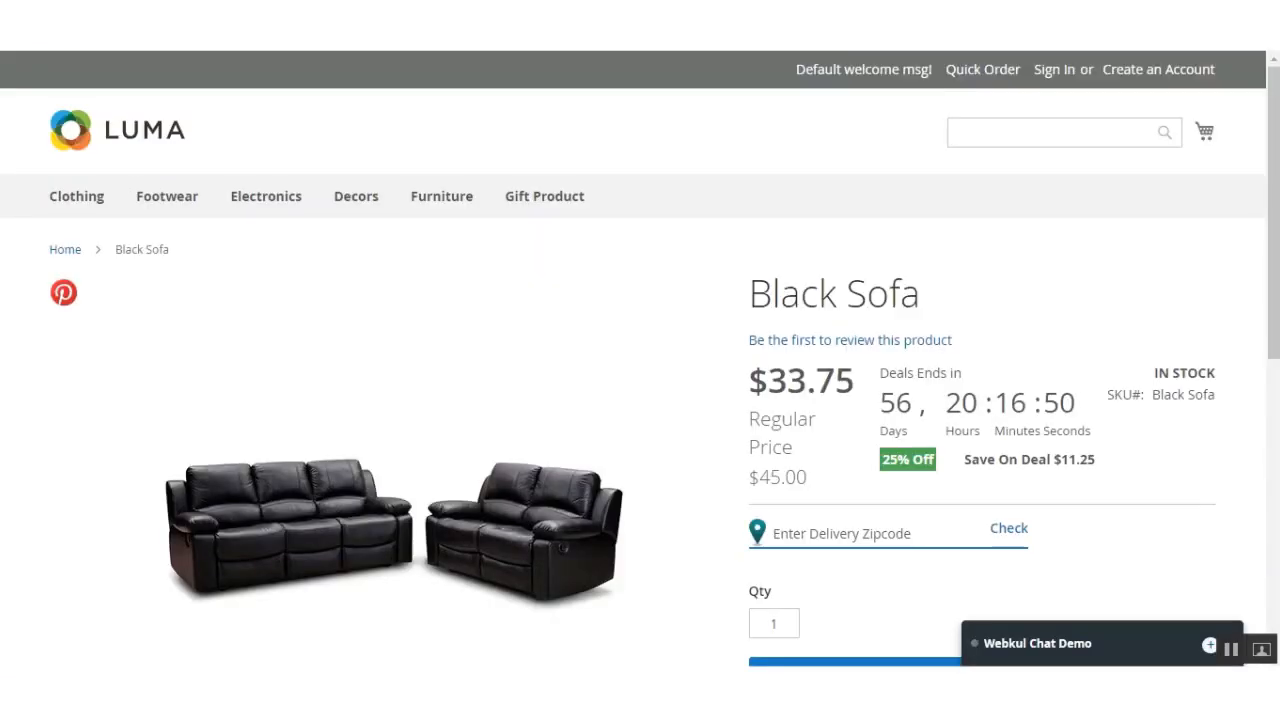
pyautogui.click(909, 528)
pyautogui.scroll(-1, 1079, 380)
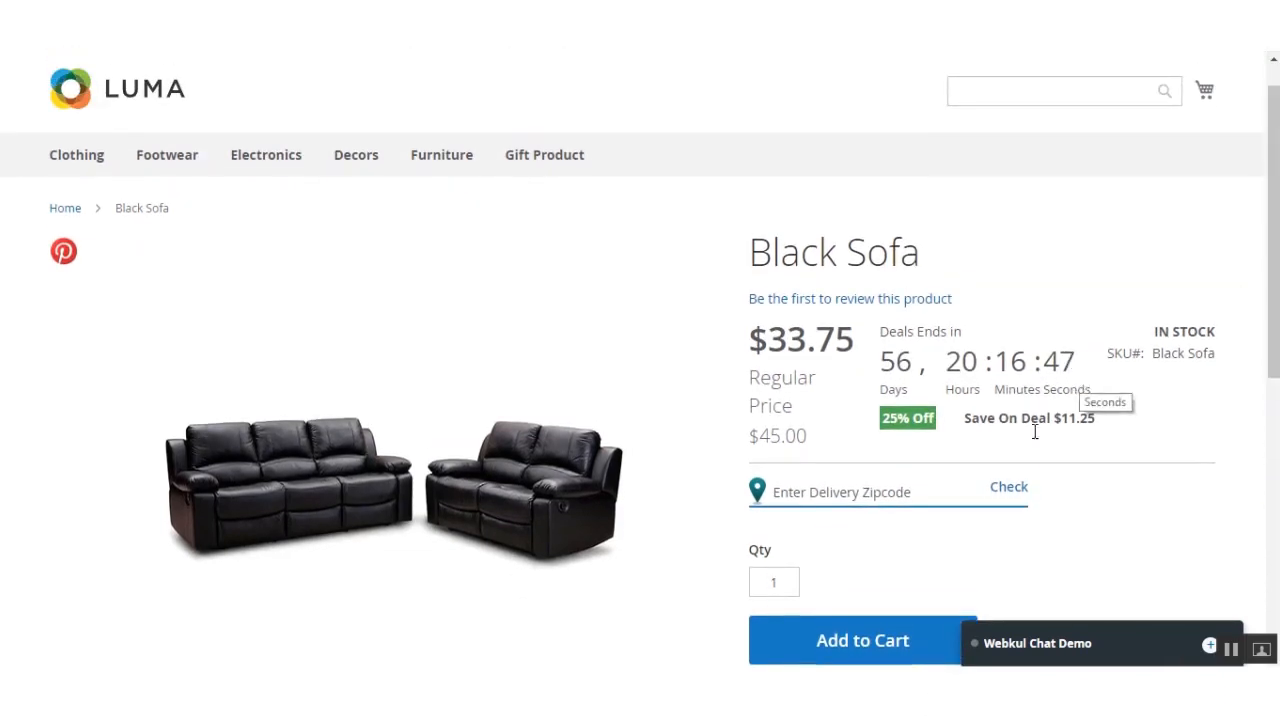
pyautogui.click(832, 491)
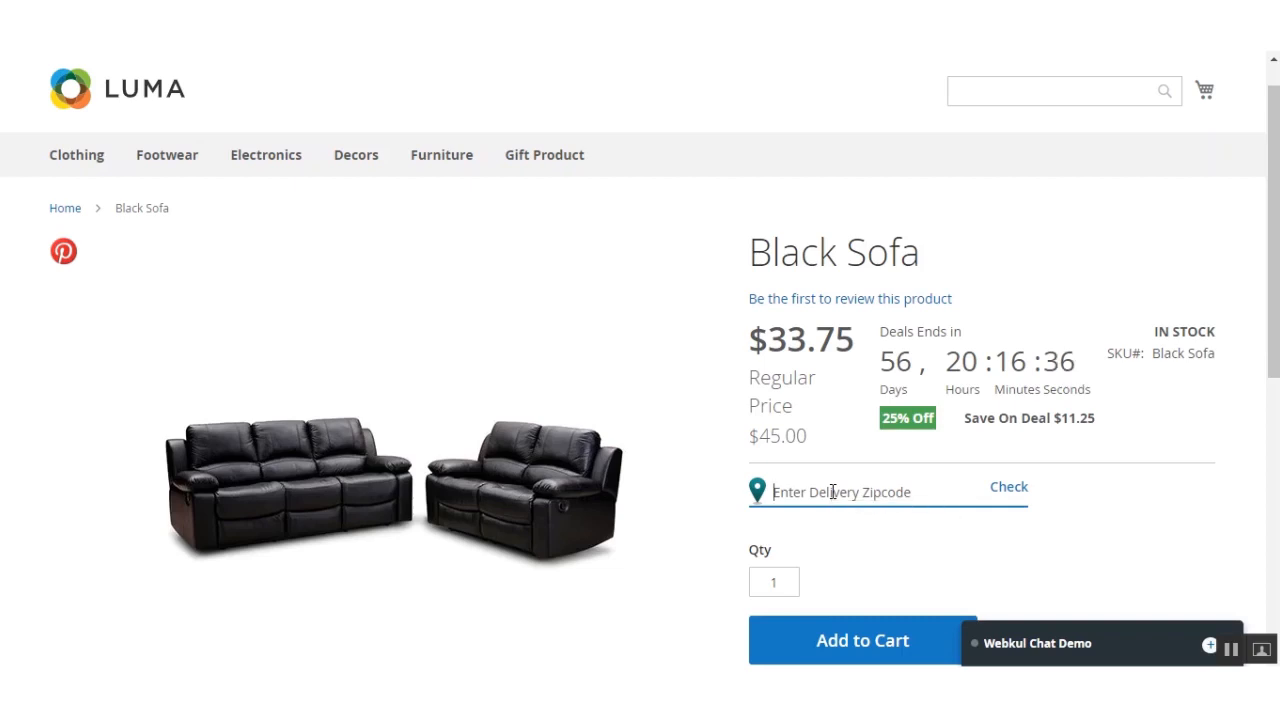
pyautogui.write('201301')
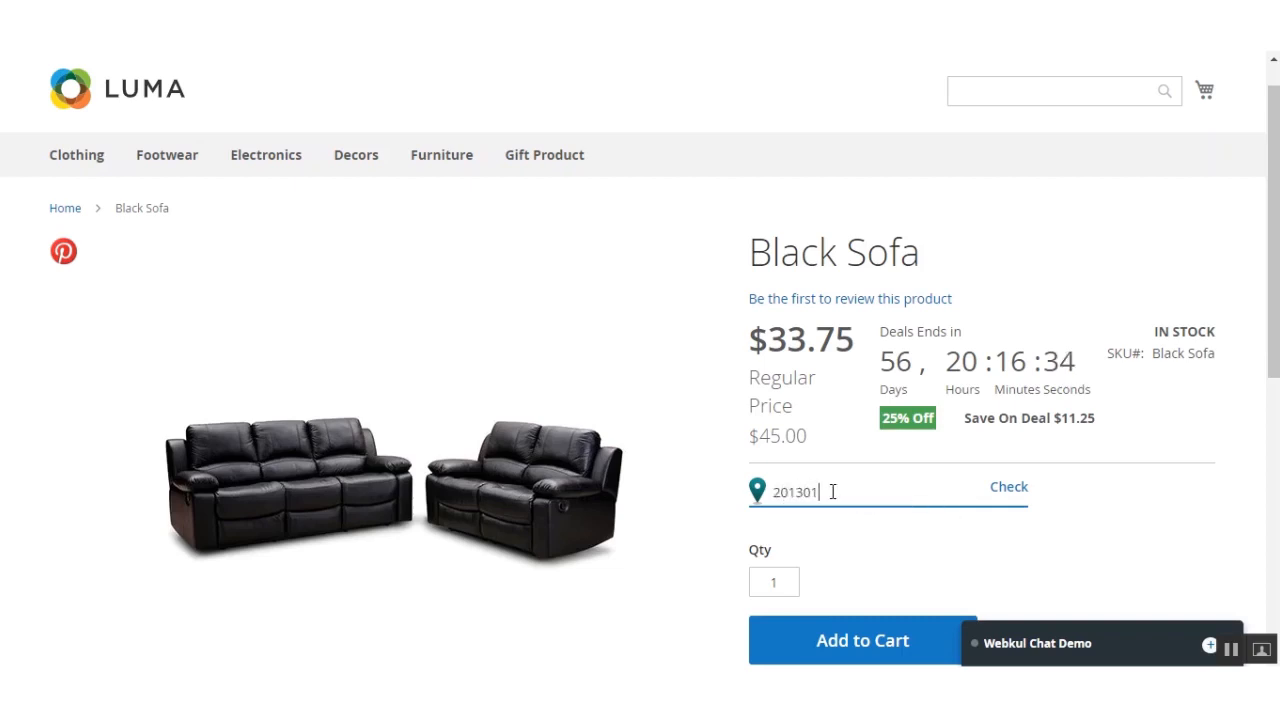
pyautogui.click(1003, 494)
pyautogui.moveTo(782, 521); pyautogui.dragTo(808, 512)
# Step: Check delivery availability for zip code 180006 on Black Sofa and review the recently checked zip codes
pyautogui.click(824, 494)
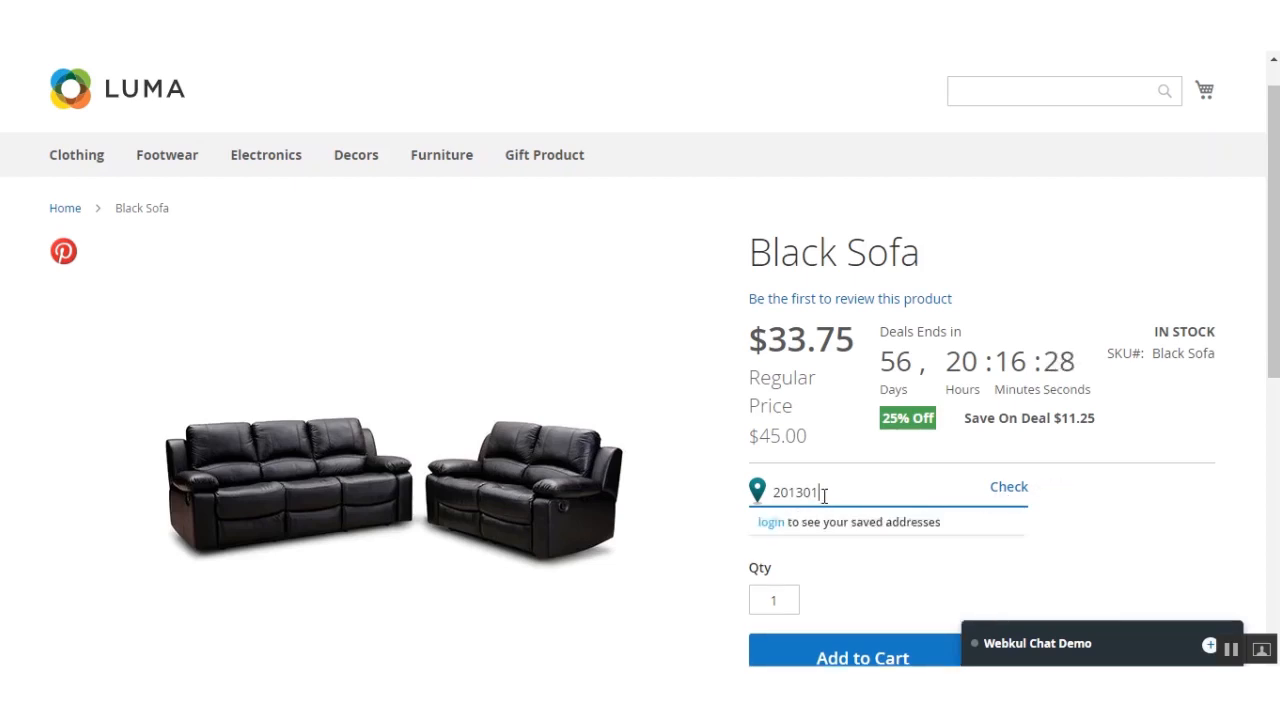
pyautogui.press('BackSpace')
pyautogui.press('BackSpace')
pyautogui.press('BackSpace')
pyautogui.press('BackSpace')
pyautogui.write('18000')
pyautogui.click(1005, 490)
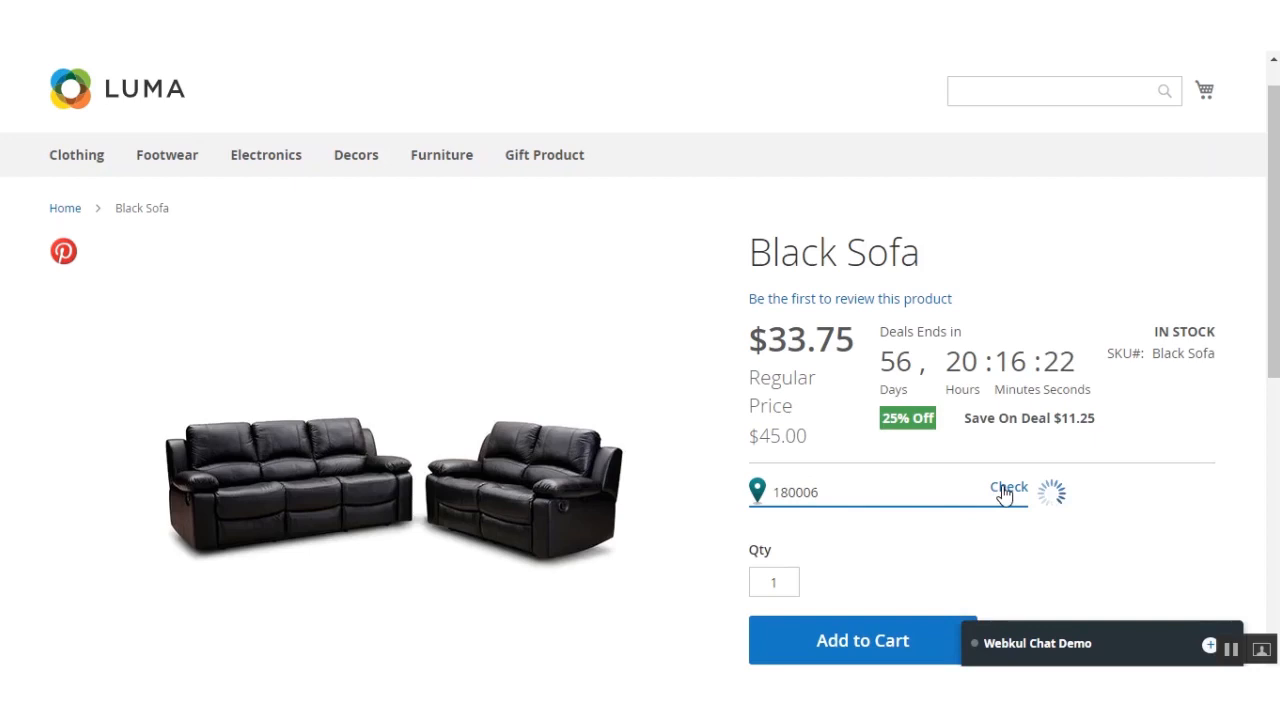
pyautogui.moveTo(840, 490); pyautogui.dragTo(757, 490)
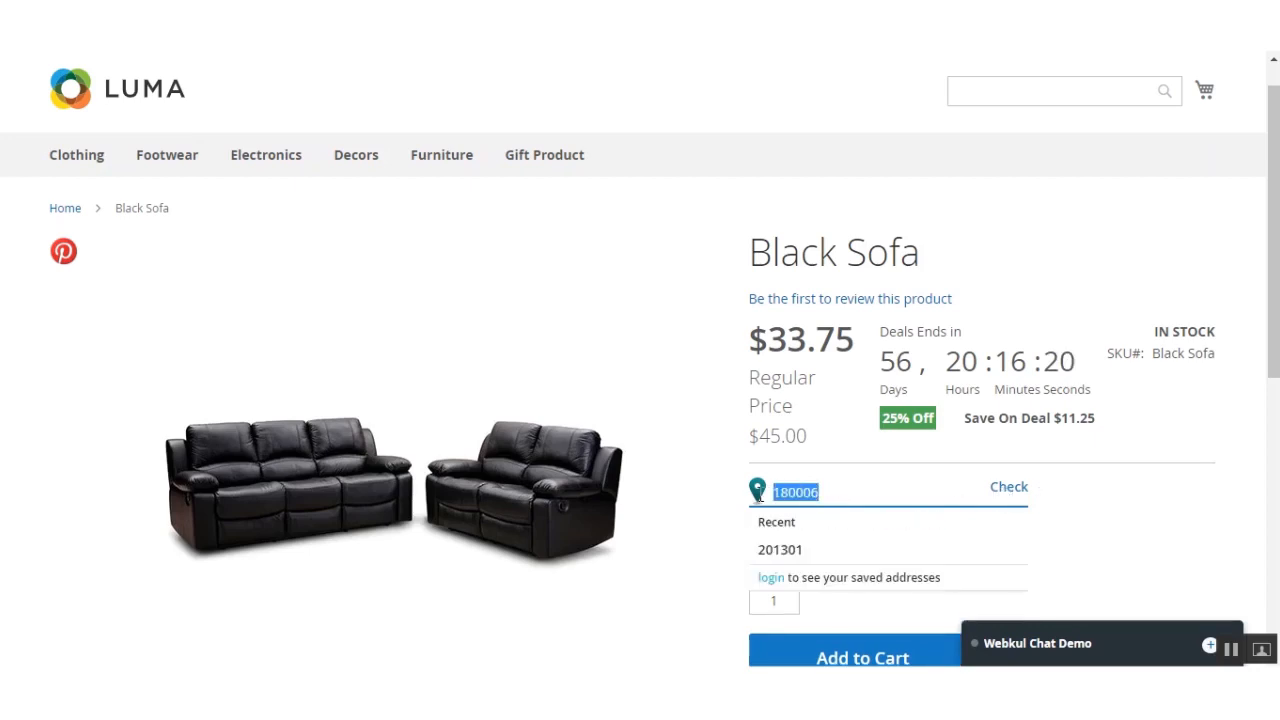
pyautogui.click(838, 490)
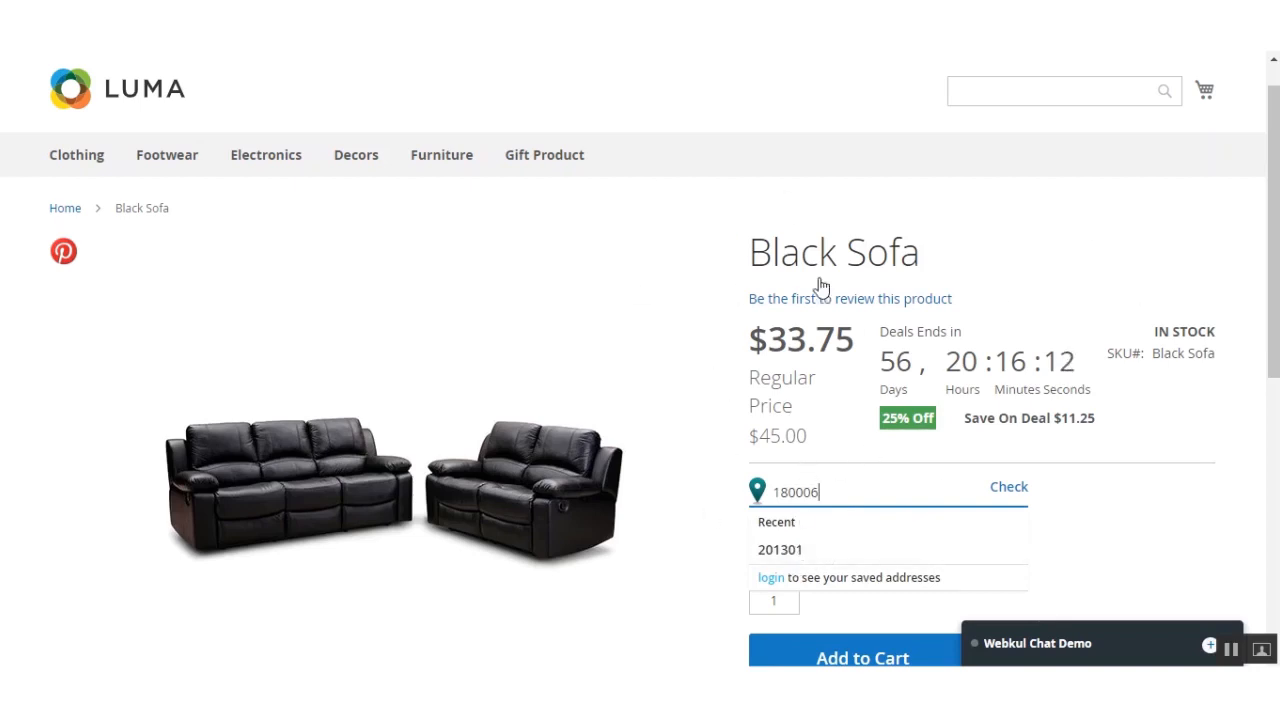
# Step: Switch to the Webkul Store page for Shipping Availability Check For Magento 2
pyautogui.moveTo(1276, 266)
pyautogui.mouseDown()
pyautogui.moveTo(1278, 334)
pyautogui.moveTo(1276, 246)
pyautogui.mouseUp()
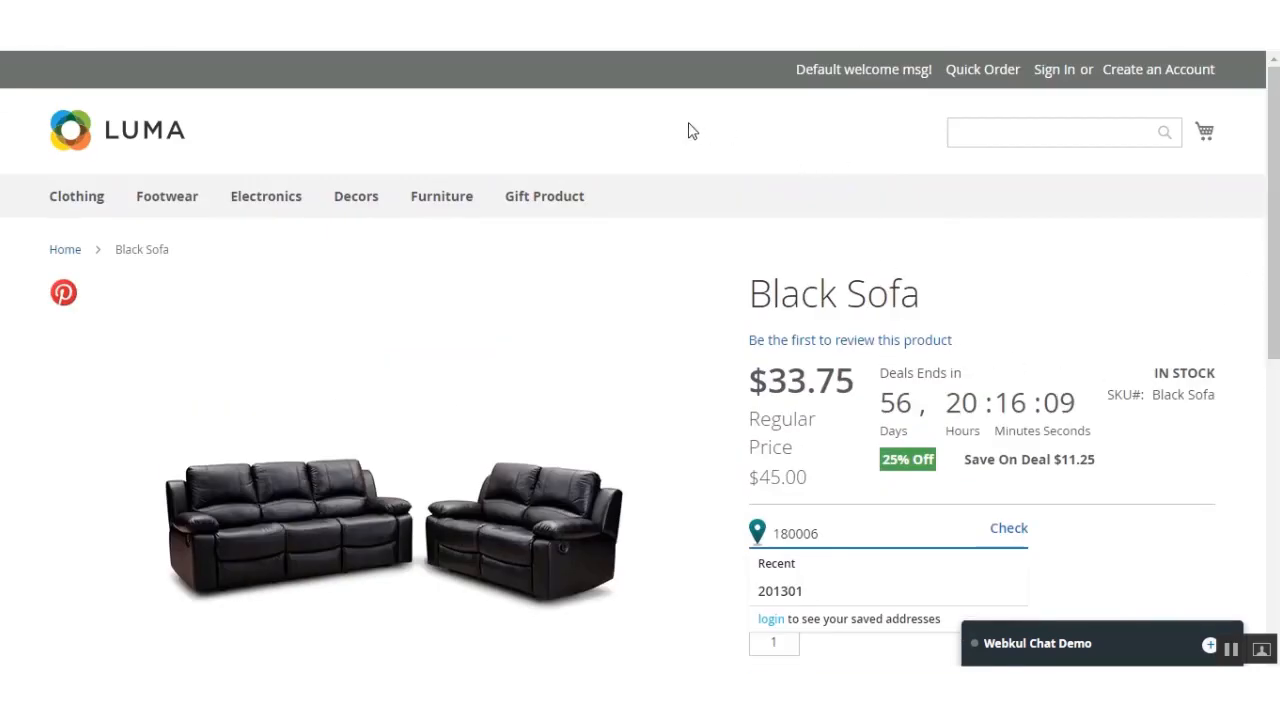
pyautogui.click(225, 15)
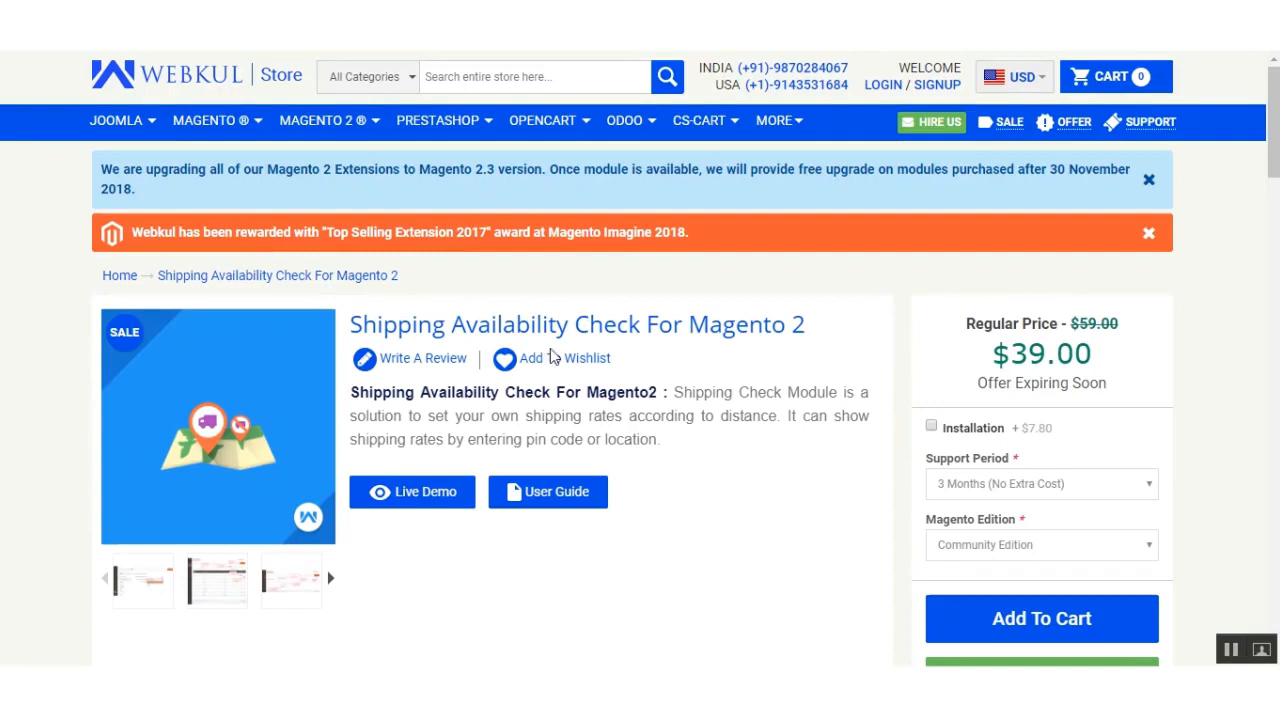